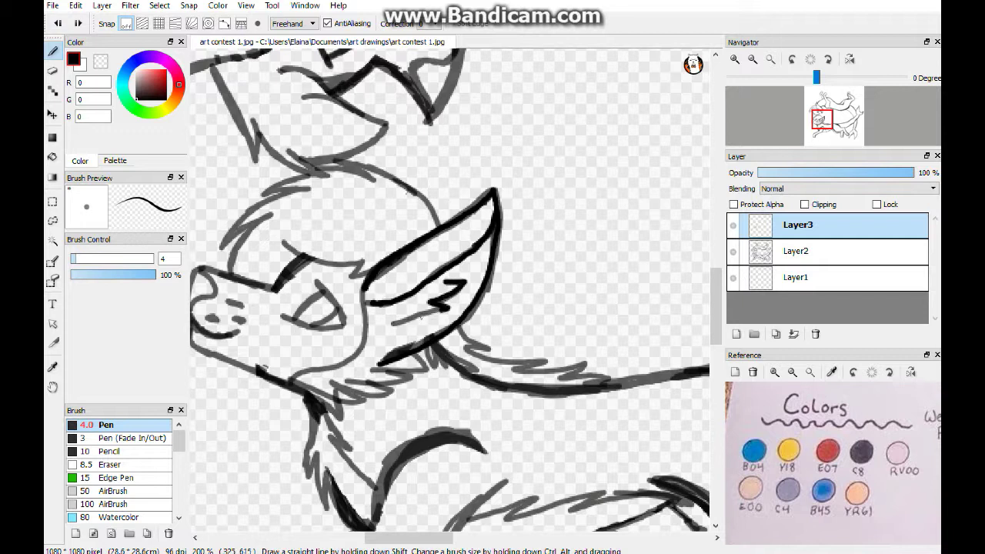
- Ink the lower creature's inner-ear tufts, cheek fur and lower jaw line over the sketch with the 4 px Pen
key(ctrl+z)
key(ctrl+z)
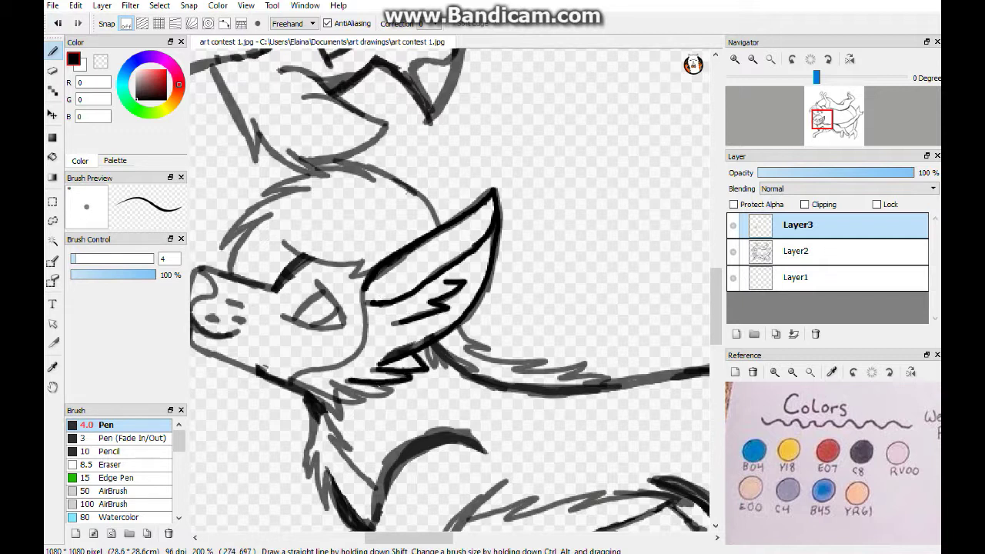
scroll(450, 296, left, 3)
drag(295, 343, 348, 373)
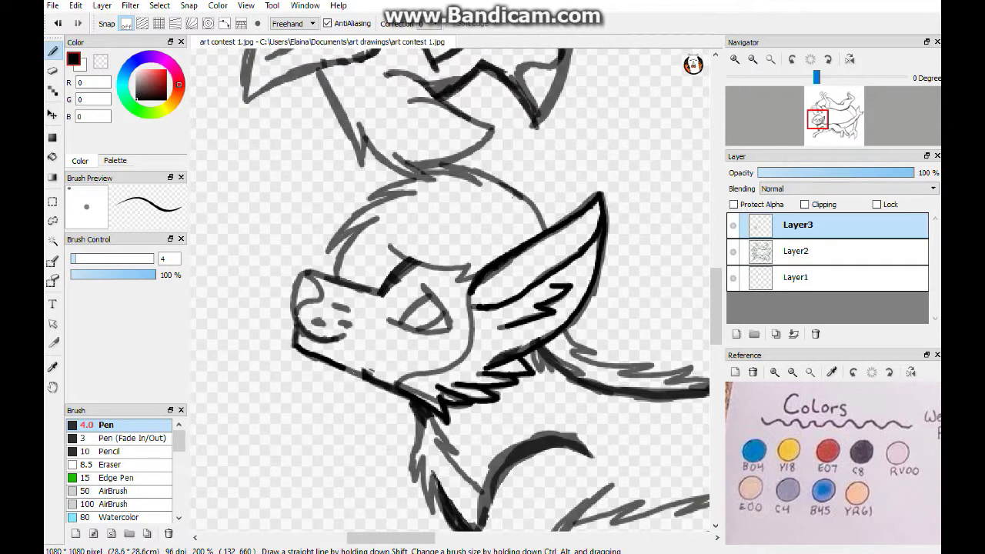
- Ink the lower creature's muzzle, eye and head outline with its hair tufts, redoing the strokes that miss the sketch
drag(296, 338, 316, 272)
key(ctrl+z)
drag(293, 322, 384, 294)
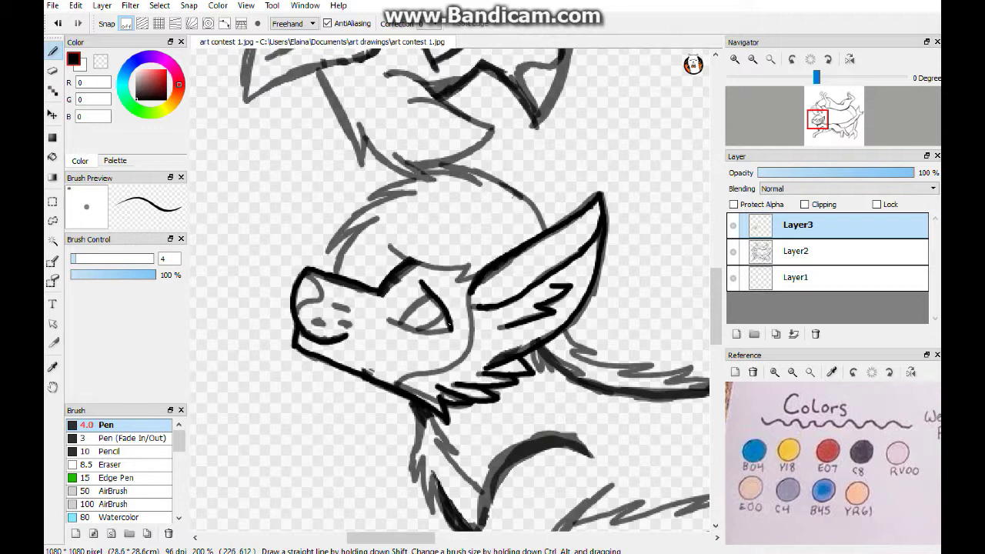
key(ctrl+z)
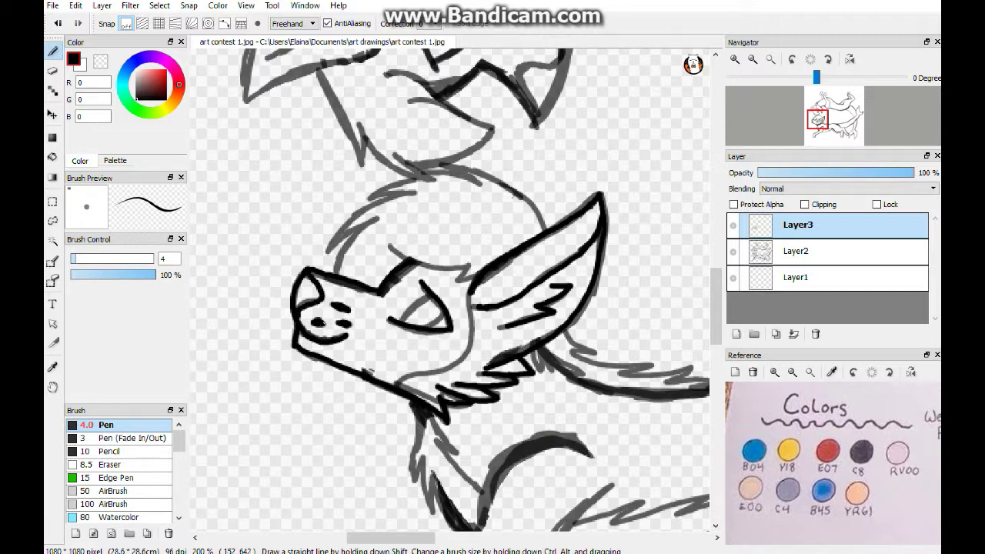
key(ctrl+z)
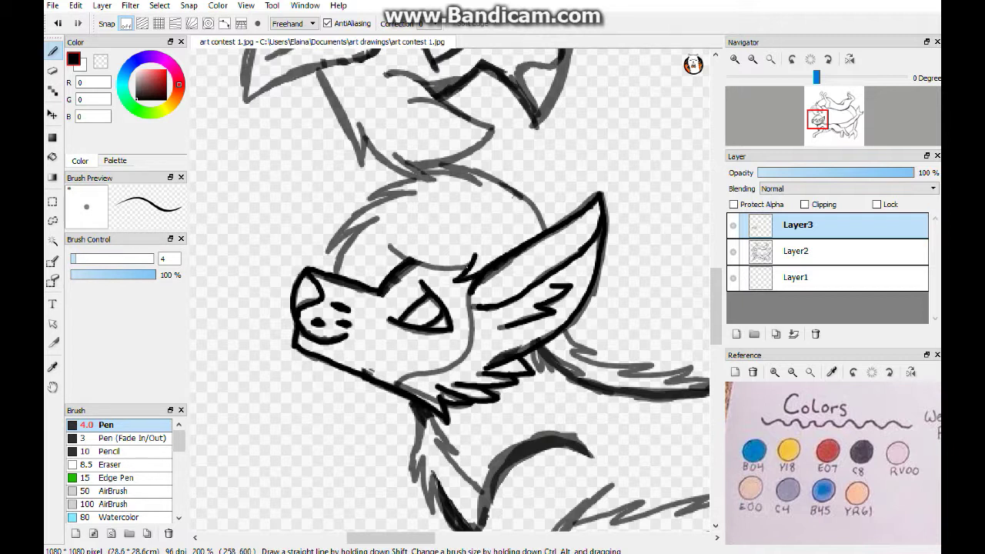
drag(387, 245, 467, 271)
mouse_move(551, 227)
mouse_down()
mouse_move(445, 164)
mouse_move(365, 202)
mouse_move(325, 253)
mouse_up()
- Ink the lower creature's neck and chest fur and its front legs, including the paw with toe lines
scroll(450, 291, down, 3)
drag(408, 217, 431, 317)
mouse_move(431, 240)
mouse_down()
mouse_move(481, 301)
mouse_move(397, 396)
mouse_move(322, 450)
mouse_move(375, 442)
mouse_up()
mouse_move(608, 291)
mouse_down()
mouse_move(548, 365)
mouse_move(376, 454)
mouse_up()
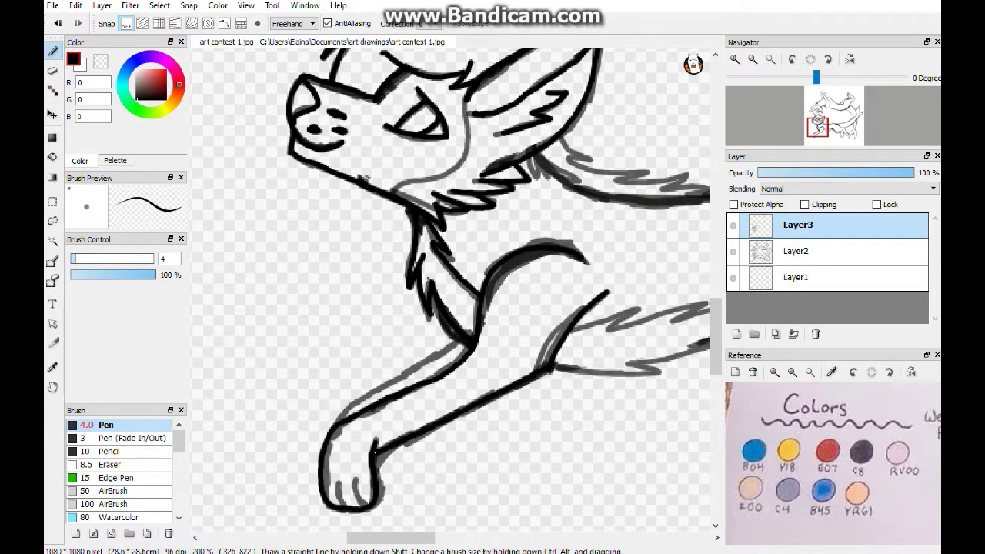
drag(459, 340, 333, 425)
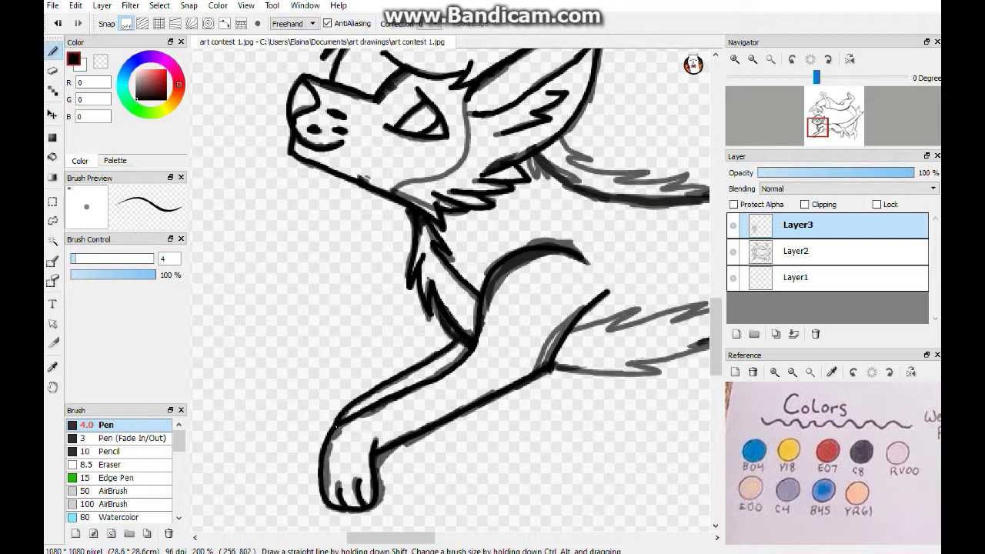
- Ink the jagged fur strokes along the lower creature's belly behind the front leg
scroll(450, 288, right, 5)
drag(227, 339, 303, 310)
mouse_move(370, 303)
mouse_down()
mouse_move(279, 334)
mouse_move(323, 334)
mouse_up()
drag(453, 308, 344, 323)
mouse_move(216, 380)
mouse_down()
mouse_move(338, 359)
mouse_move(441, 311)
mouse_move(361, 233)
mouse_up()
- Ink the lower edge of the lower creature's near hind leg and its paw
scroll(441, 311, down, 3)
scroll(442, 311, right, 3)
mouse_move(410, 297)
mouse_down()
mouse_move(583, 300)
mouse_move(564, 337)
mouse_move(617, 423)
mouse_up()
drag(627, 290, 620, 351)
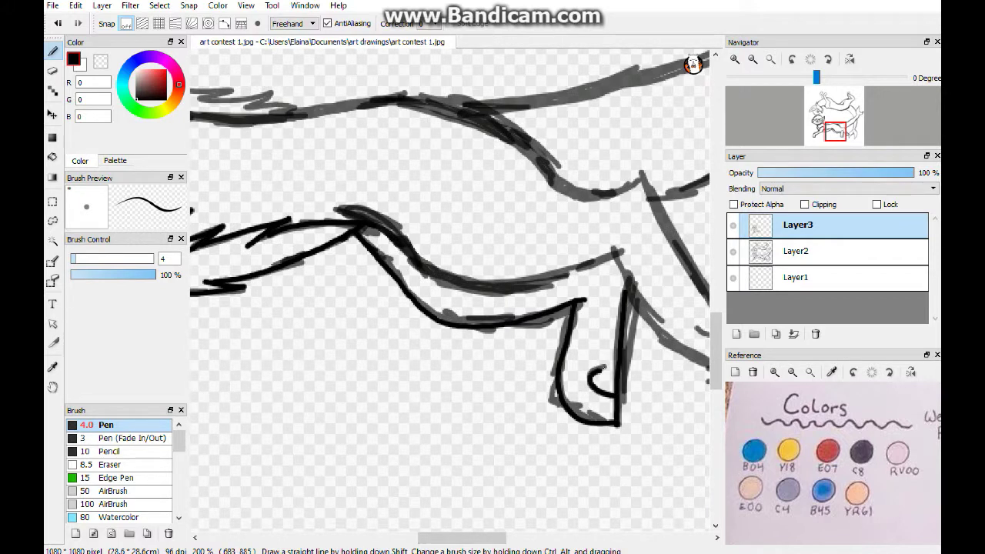
- Ink the upper edge of the near hind leg, the far hind leg and the rump curve of the lower creature
scroll(451, 289, up, 3)
scroll(450, 289, right, 2)
mouse_move(269, 327)
mouse_down()
mouse_move(333, 356)
mouse_move(551, 369)
mouse_up()
scroll(551, 369, down, 2)
scroll(551, 370, right, 3)
scroll(462, 308, down, 2)
drag(429, 265, 577, 343)
drag(449, 162, 577, 343)
mouse_move(271, 92)
mouse_down()
mouse_move(359, 154)
mouse_move(448, 160)
mouse_up()
- Ink the lower creature's back line and the fur along the back of its neck
scroll(450, 288, up, 3)
scroll(451, 288, left, 3)
drag(274, 271, 451, 312)
drag(305, 252, 456, 307)
- Ink the raised tail and tail fluke of the lower creature, undoing the stroke that misses the sketch
drag(445, 536, 562, 536)
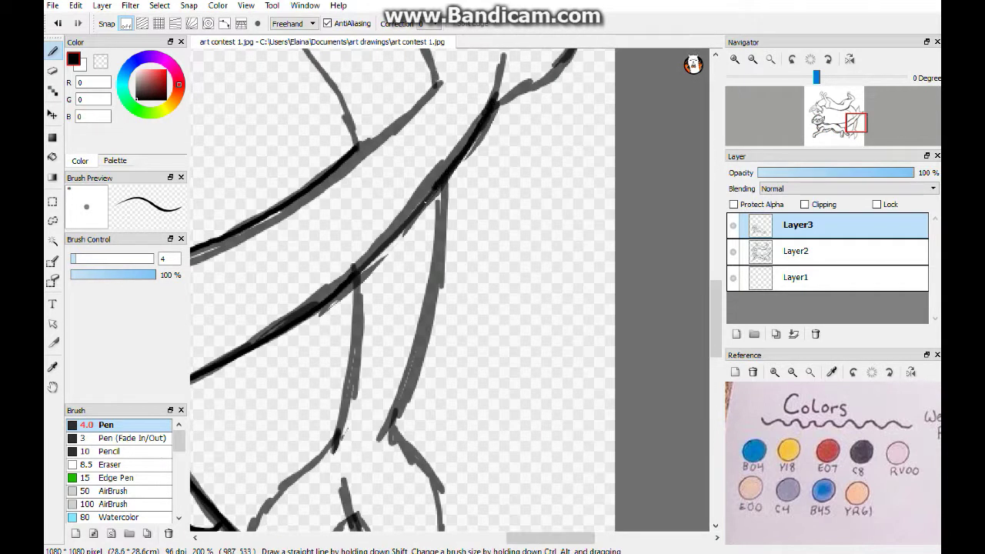
scroll(691, 298, up, 3)
drag(497, 189, 406, 295)
drag(409, 251, 404, 296)
mouse_move(494, 190)
mouse_down()
mouse_move(413, 202)
mouse_move(400, 70)
mouse_move(331, 174)
mouse_up()
key(ctrl+z)
drag(399, 69, 346, 273)
- Ink both lobes of the hanging tail fluke beside the lower creature's hind paws
scroll(448, 296, down, 5)
drag(435, 327, 466, 519)
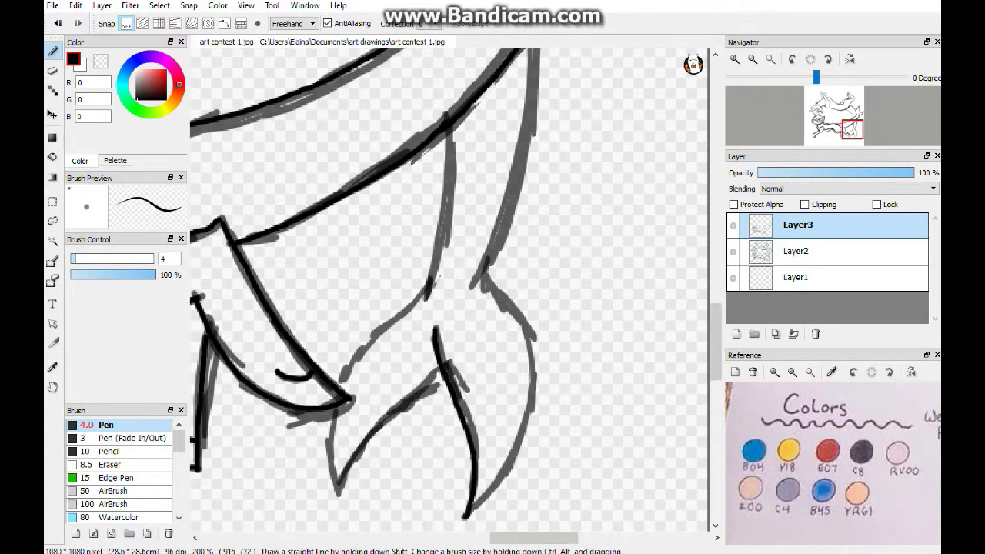
drag(487, 260, 465, 519)
scroll(462, 347, down, 3)
drag(438, 263, 338, 389)
drag(431, 175, 332, 308)
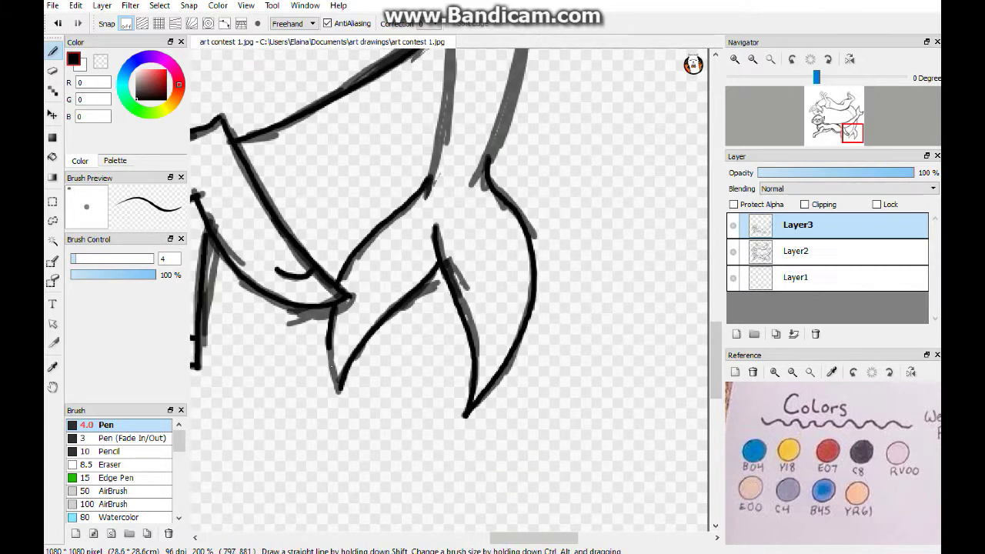
- Ink the upper creature's tail lines from its rump down to the hanging fluke
scroll(449, 291, up, 3)
drag(538, 135, 489, 366)
drag(452, 231, 427, 381)
scroll(449, 291, up, 3)
drag(357, 66, 511, 200)
mouse_move(254, 173)
mouse_down()
mouse_move(291, 187)
mouse_move(450, 350)
mouse_up()
- Ink the upper creature's head tuft, muzzle with mouth, and jaw outline
scroll(448, 291, left, 6)
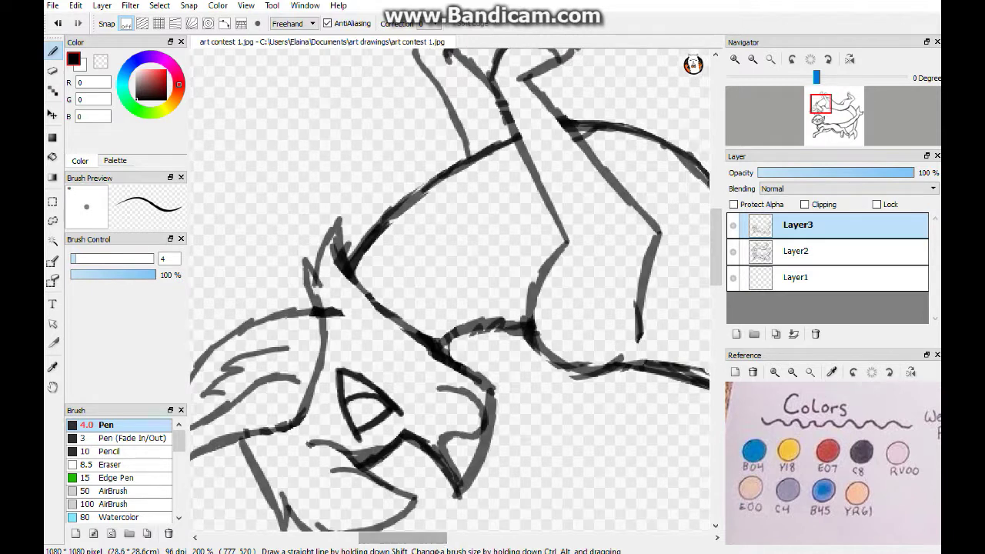
drag(339, 106, 434, 232)
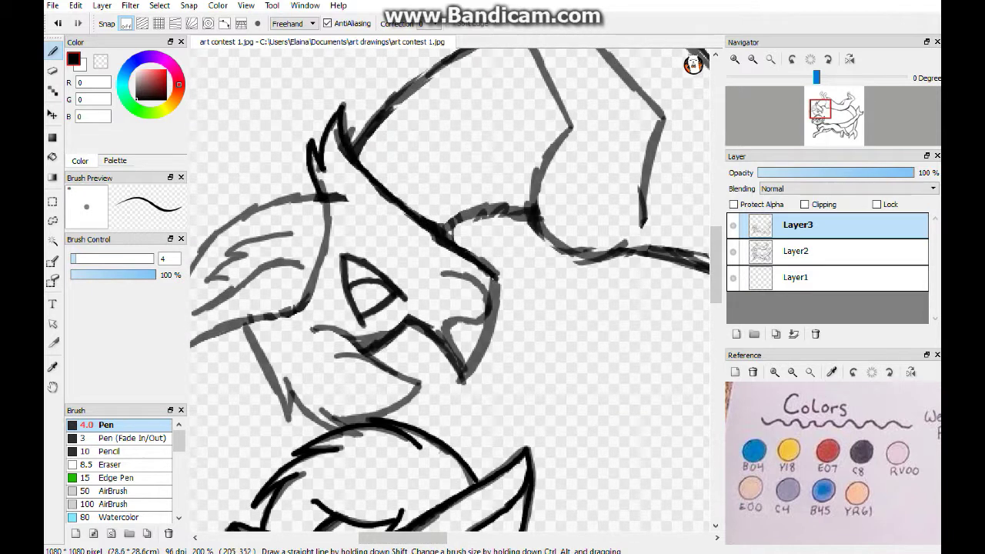
drag(496, 278, 462, 380)
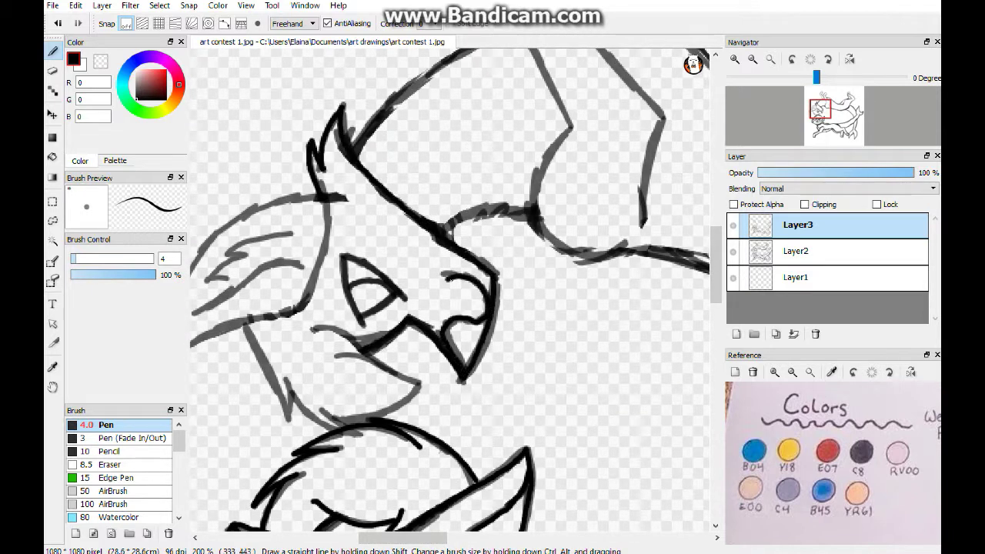
drag(311, 330, 393, 375)
scroll(450, 290, down, 3)
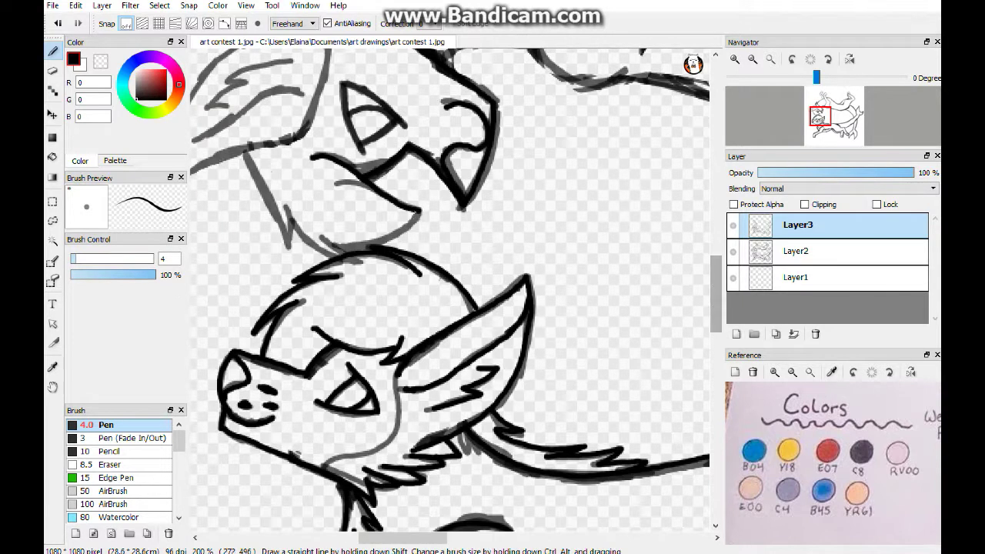
drag(341, 255, 245, 154)
- Ink the upper creature's ear outline and the fur strokes inside it
scroll(449, 290, up, 3)
scroll(449, 290, left, 3)
drag(459, 190, 312, 347)
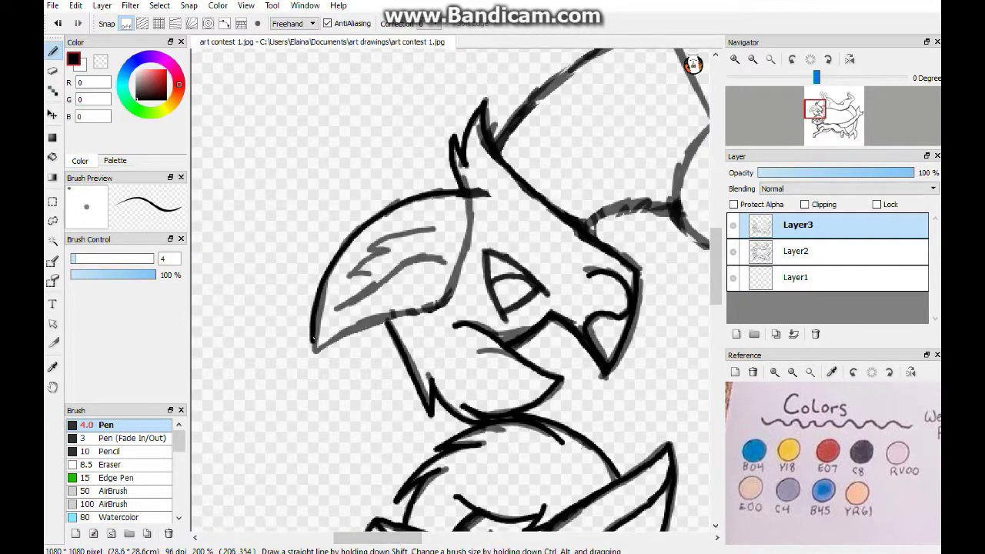
drag(446, 259, 334, 309)
drag(462, 166, 448, 302)
drag(435, 228, 344, 280)
- Ink the upper creature's neck and chest outlines and the curve of its shoulder
scroll(449, 290, right, 3)
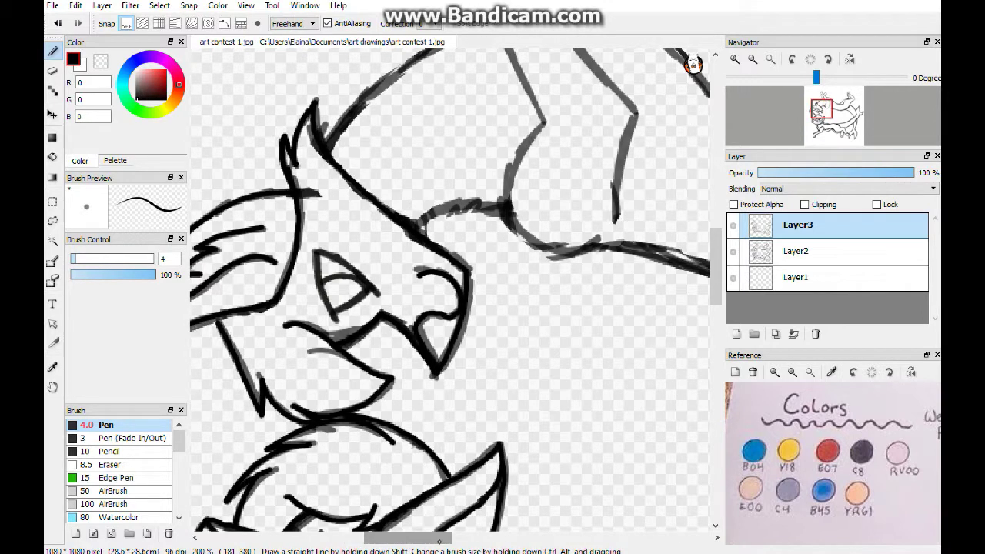
drag(502, 205, 415, 225)
scroll(449, 290, up, 3)
mouse_move(492, 112)
mouse_down()
mouse_move(406, 154)
mouse_move(324, 246)
mouse_up()
drag(540, 217, 604, 331)
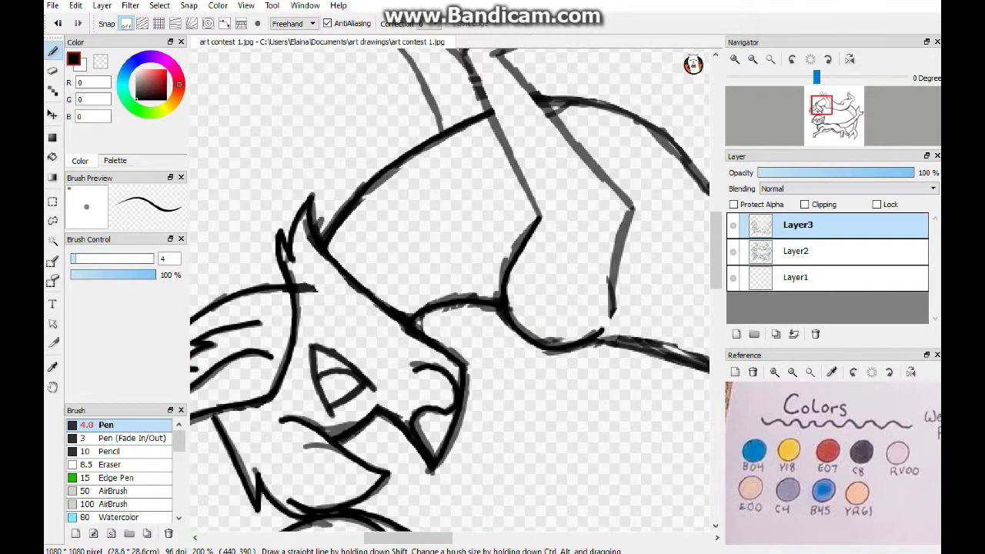
- Ink the upper creature's two raised front legs and their paws, undoing the misplaced paw stroke
scroll(450, 290, up, 3)
drag(541, 267, 633, 374)
drag(460, 213, 539, 383)
mouse_move(462, 214)
mouse_down()
mouse_move(521, 154)
mouse_move(558, 181)
mouse_up()
key(ctrl+z)
drag(389, 150, 442, 297)
drag(422, 123, 420, 206)
drag(424, 144, 454, 154)
- Ink the upper creature's belly line and its near hind leg with the paw
scroll(449, 290, right, 5)
drag(305, 259, 693, 416)
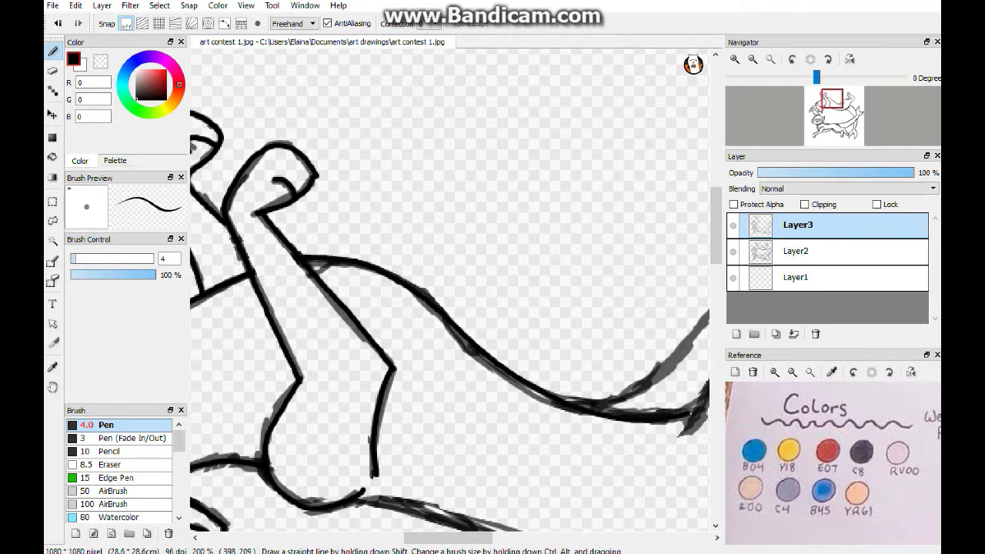
scroll(450, 290, right, 5)
mouse_move(313, 441)
mouse_down()
mouse_move(428, 290)
mouse_move(556, 285)
mouse_up()
drag(521, 253, 463, 154)
mouse_move(508, 180)
mouse_down()
mouse_move(625, 305)
mouse_move(492, 209)
mouse_up()
- Ink the upper creature's rump and the long back line toward its shoulder
scroll(449, 290, down, 5)
drag(628, 147, 398, 390)
scroll(449, 290, left, 5)
mouse_move(614, 396)
mouse_down()
mouse_move(534, 416)
mouse_move(223, 344)
mouse_up()
- Ink the upper creature's far hind leg and paw behind the near one, redoing the thigh line
scroll(449, 290, up, 5)
scroll(450, 290, right, 5)
drag(485, 235, 486, 271)
drag(462, 112, 482, 163)
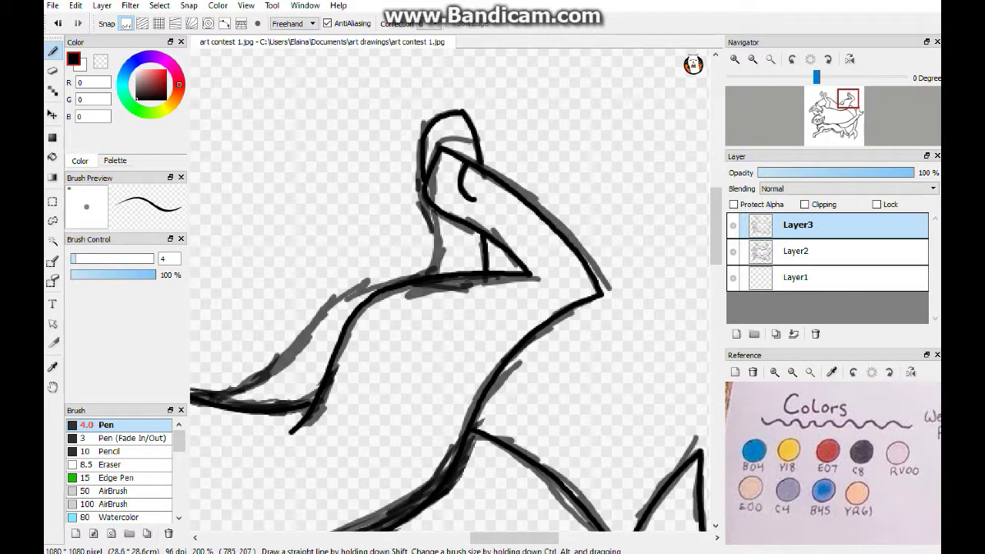
drag(427, 269, 216, 396)
key(ctrl+z)
key(ctrl+z)
drag(425, 273, 212, 399)
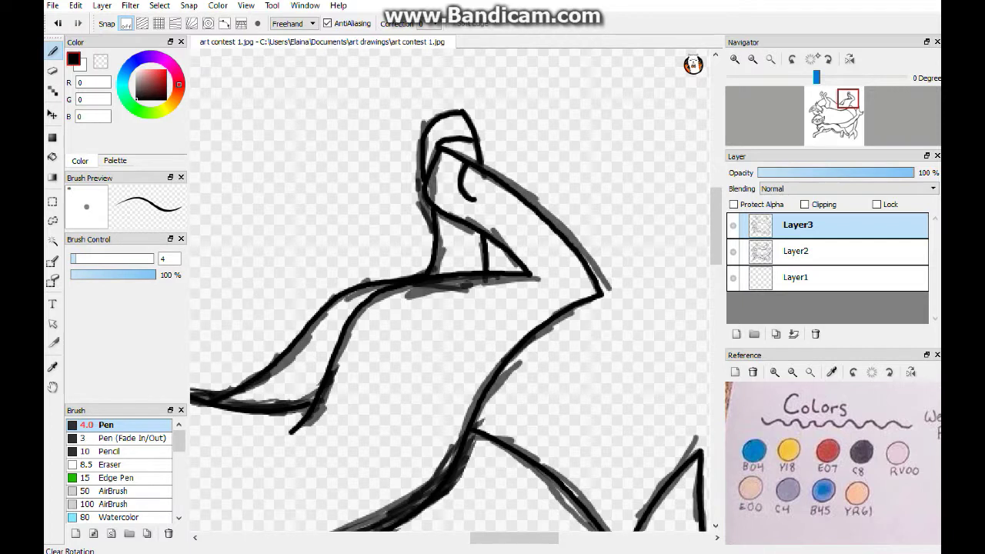
click(770, 58)
click(796, 251)
click(816, 334)
key(ctrl+z)
- Delete the sketch layer Layer2 and fit the whole drawing in the window
scroll(337, 301, up, 3)
scroll(449, 290, left, 3)
click(796, 251)
click(816, 334)
click(770, 59)
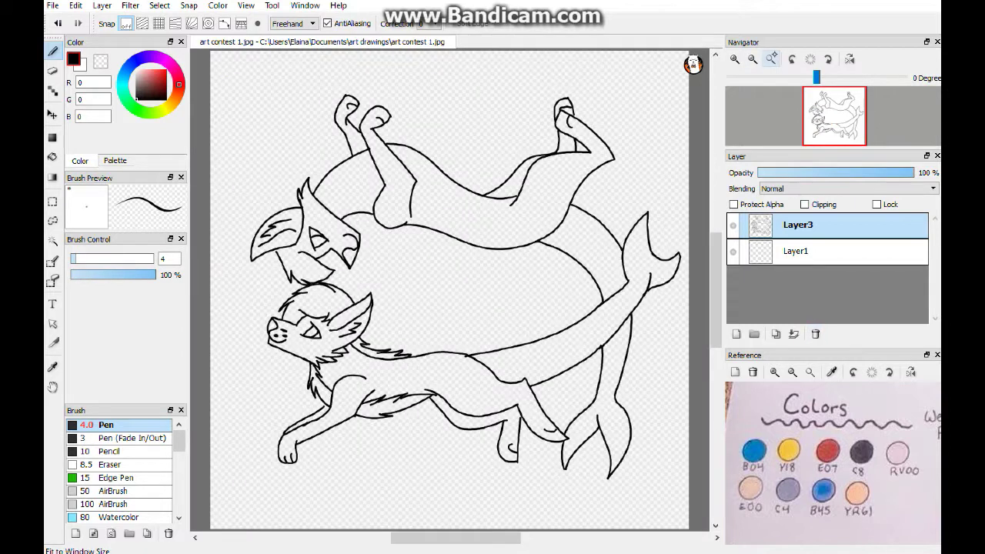
- Erase overshooting line ends on the upper creature's front paws and head, reducing the eraser size to 2.9
click(735, 59)
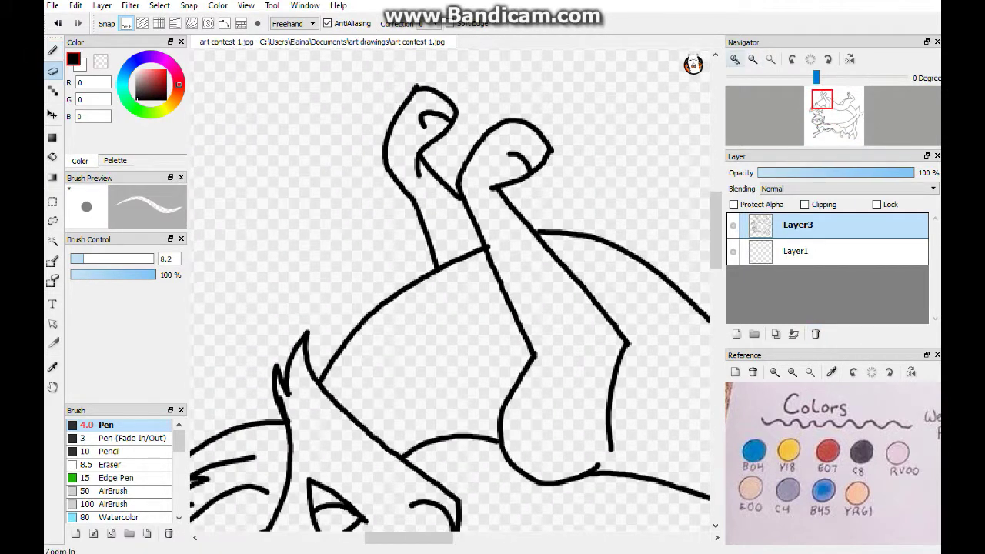
click(735, 58)
scroll(416, 254, left, 5)
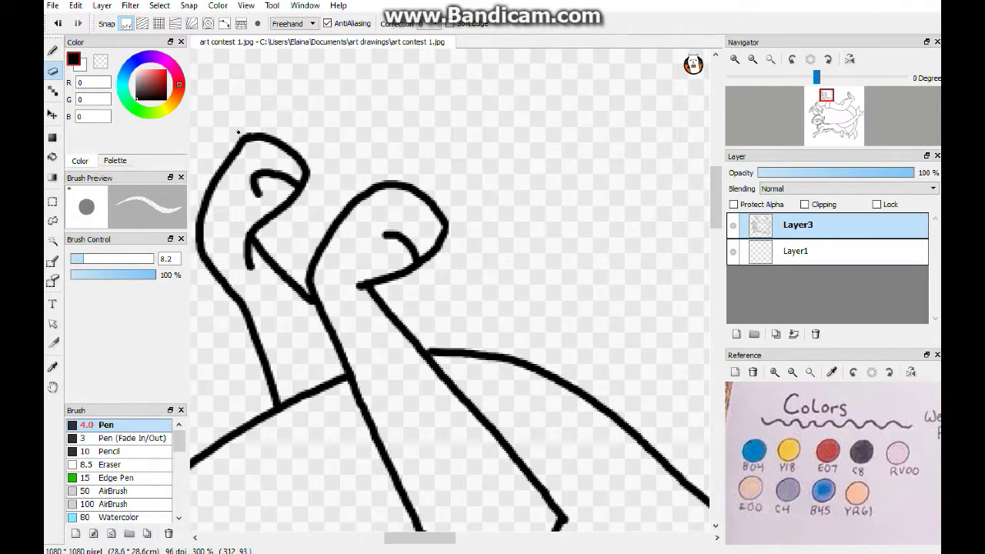
scroll(238, 131, left, 3)
scroll(717, 259, down, 5)
scroll(450, 290, up, 3)
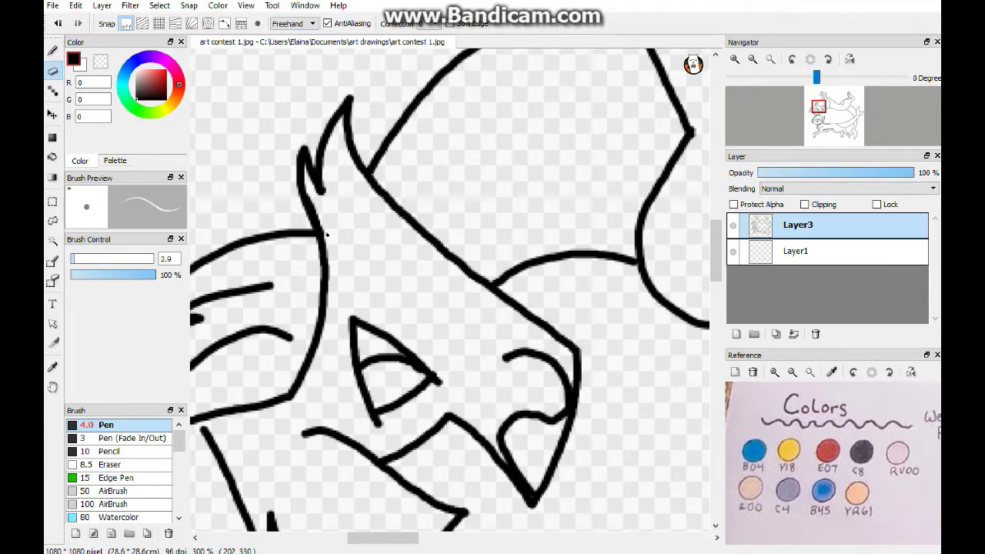
- Clean up stray line ends around the upper creature's ear, muzzle and hind leg with the 2.9 eraser
scroll(326, 234, left, 4)
scroll(370, 277, right, 5)
scroll(401, 324, down, 8)
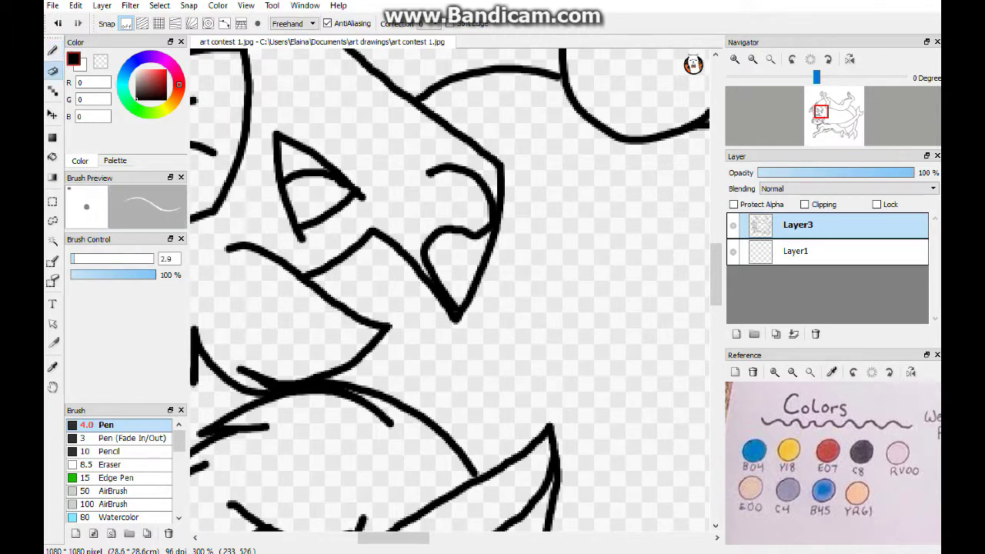
scroll(485, 79, right, 10)
scroll(485, 79, up, 8)
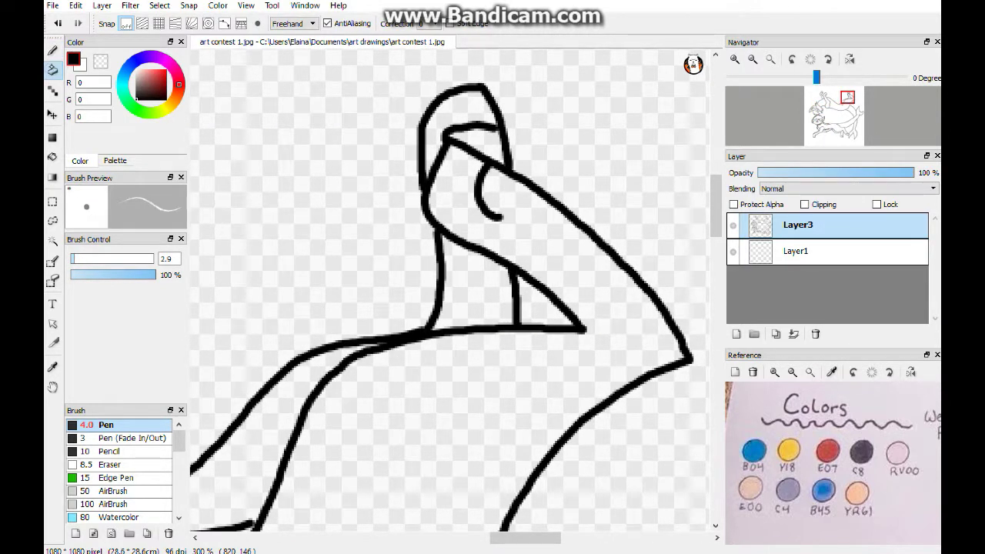
- Touch up the line junction at the base of the raised tail fluke with the 4 px Pen
scroll(446, 262, up, 1)
scroll(446, 262, down, 8)
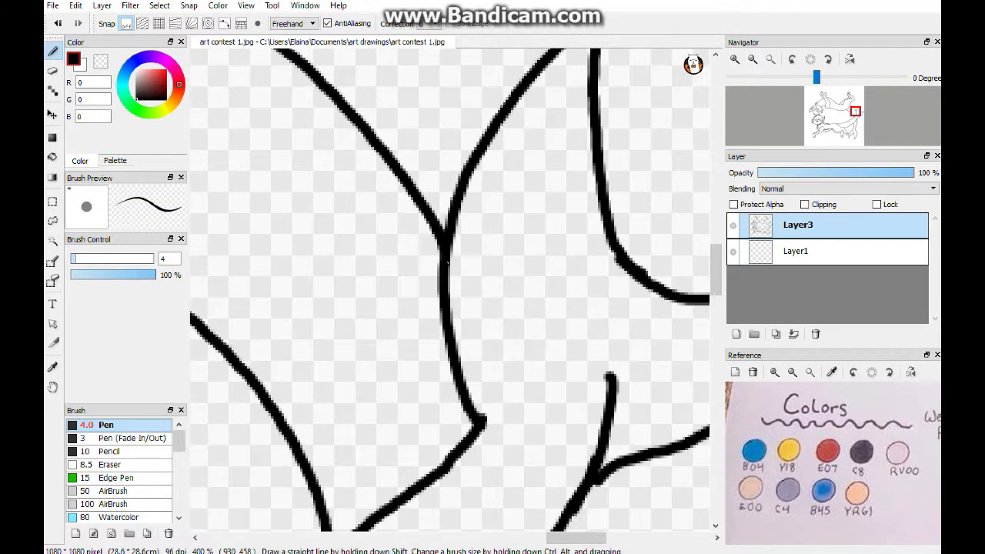
drag(447, 261, 293, 159)
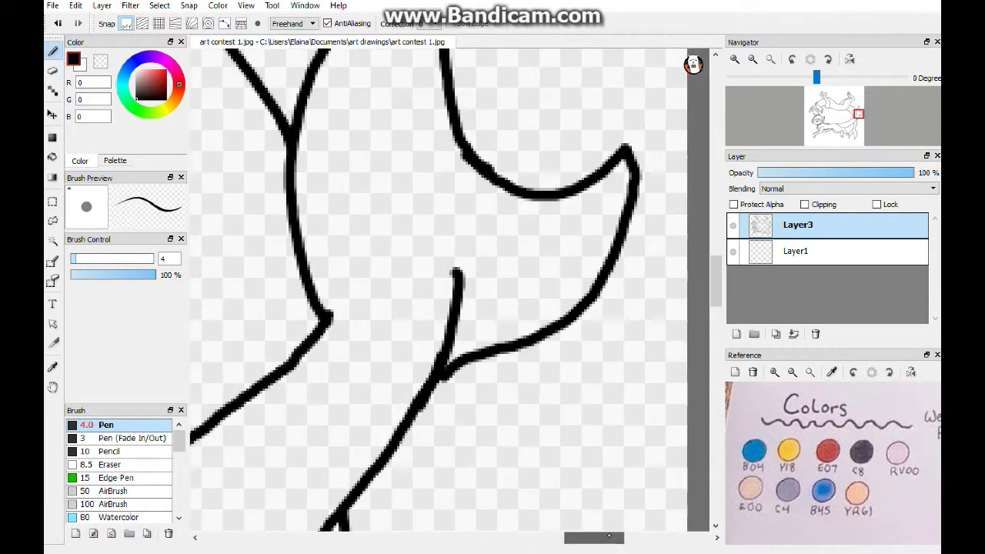
- Erase the rough bumps on the raised tail fluke and at the junctions along the tail lines
key(b)
key(e)
scroll(350, 336, up, 2)
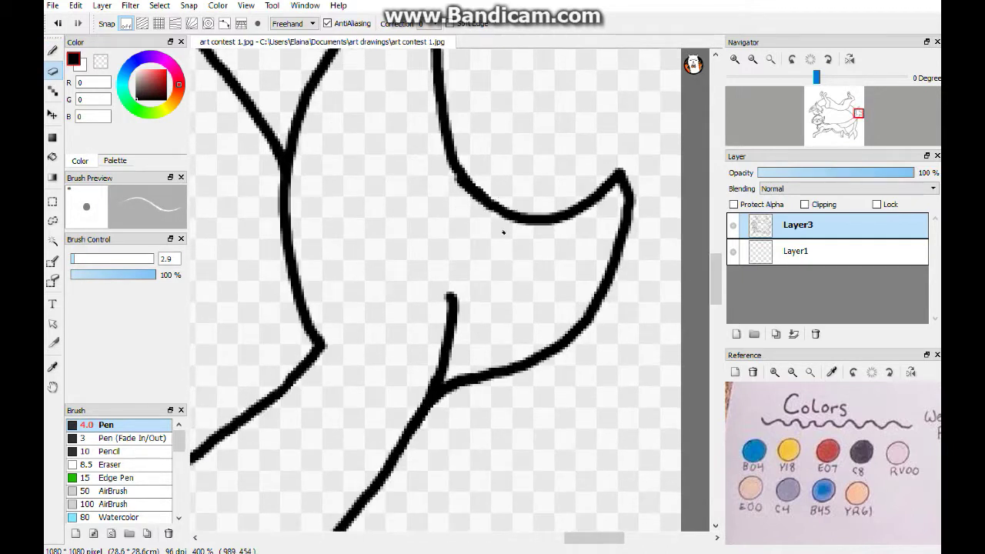
scroll(482, 390, down, 5)
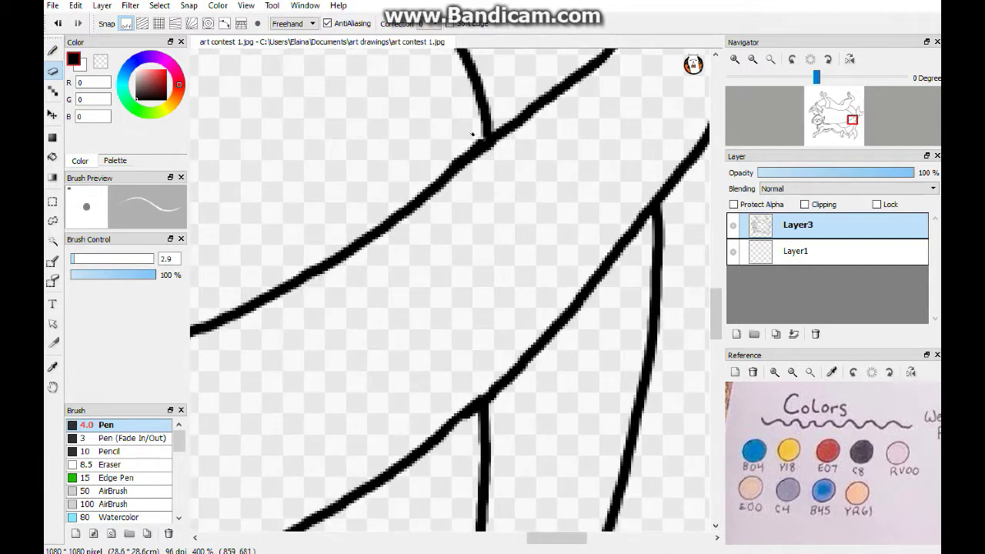
scroll(316, 264, up, 5)
scroll(315, 264, down, 5)
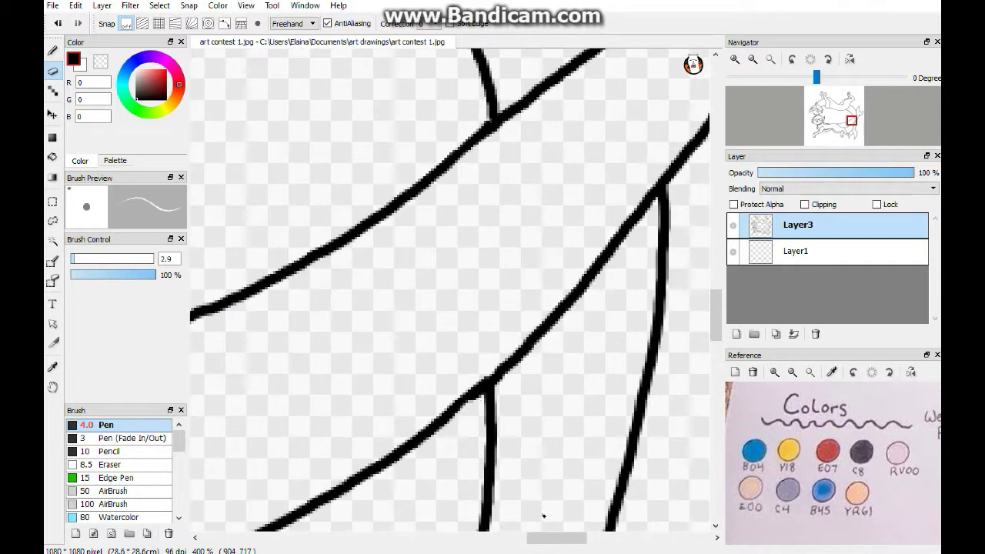
- Clean up the lower creature's hind paws and close the line gap at the top of the near hind leg
key(p)
scroll(445, 411, down, 5)
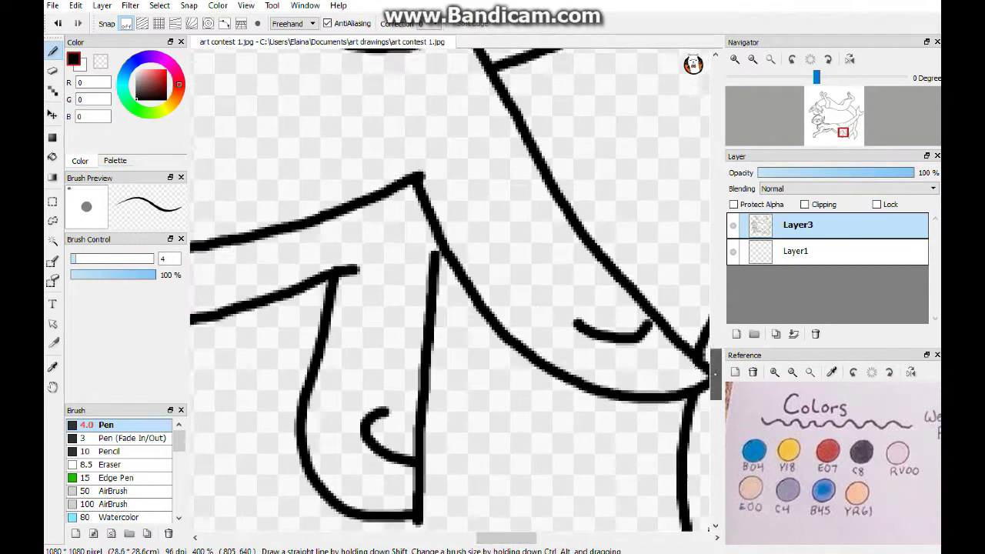
key(e)
scroll(409, 382, right, 5)
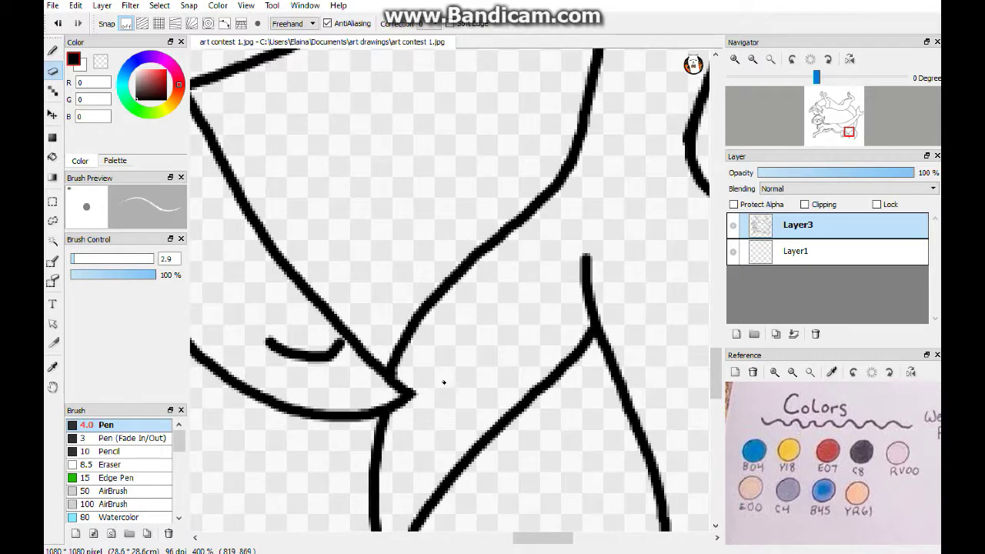
scroll(444, 382, left, 5)
scroll(471, 464, up, 2)
key(p)
scroll(497, 542, left, 5)
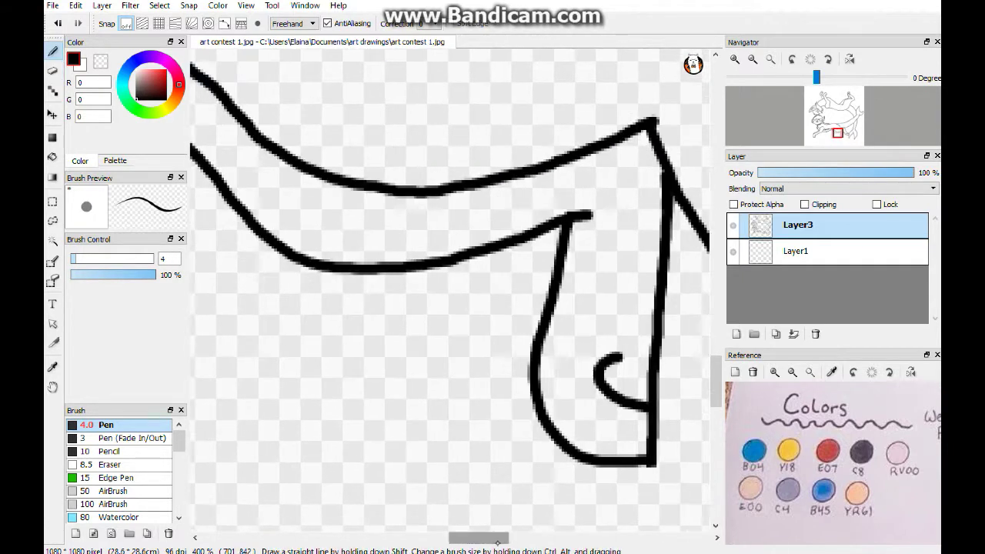
- Erase the stray line ends along the lower creature's back and tail junction with the 2.9 eraser
scroll(497, 543, left, 5)
scroll(431, 384, up, 3)
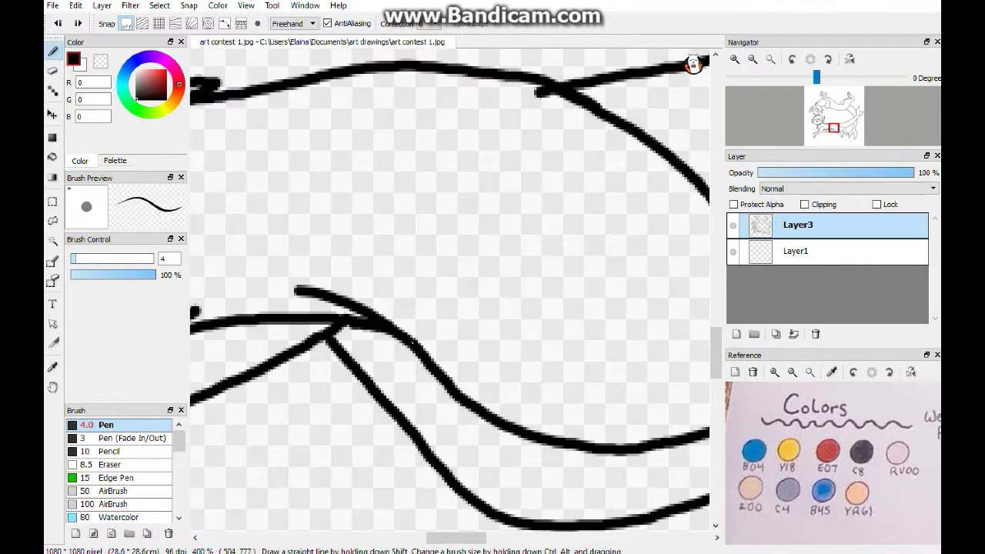
key(e)
scroll(351, 327, left, 4)
scroll(351, 326, right, 9)
scroll(352, 199, up, 3)
scroll(352, 198, left, 8)
scroll(259, 422, down, 3)
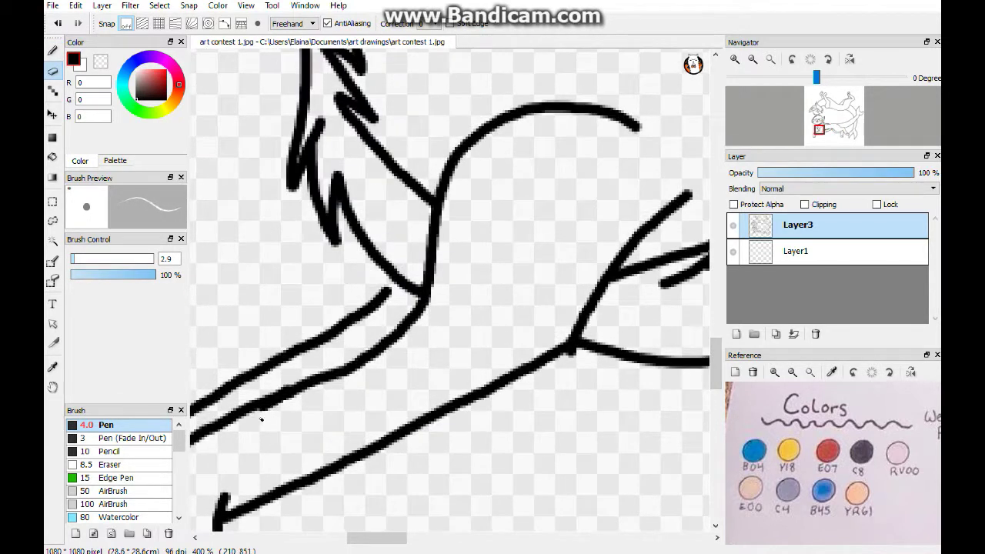
key(b)
click(768, 60)
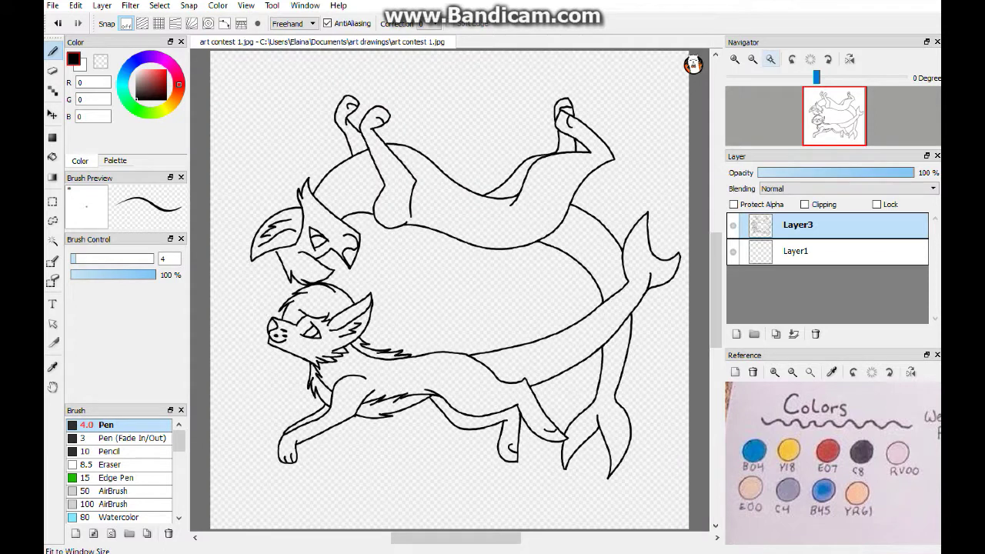
- Add a new layer and fill the upper creature's body and legs with white using the Bucket
click(736, 334)
key(x)
key(g)
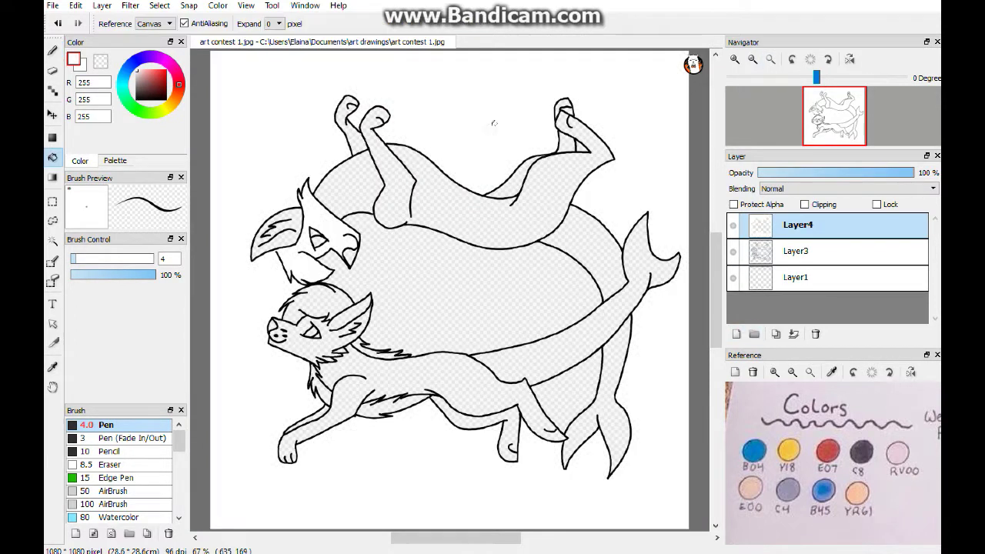
click(470, 185)
click(571, 139)
click(563, 108)
scroll(575, 106, up, 5)
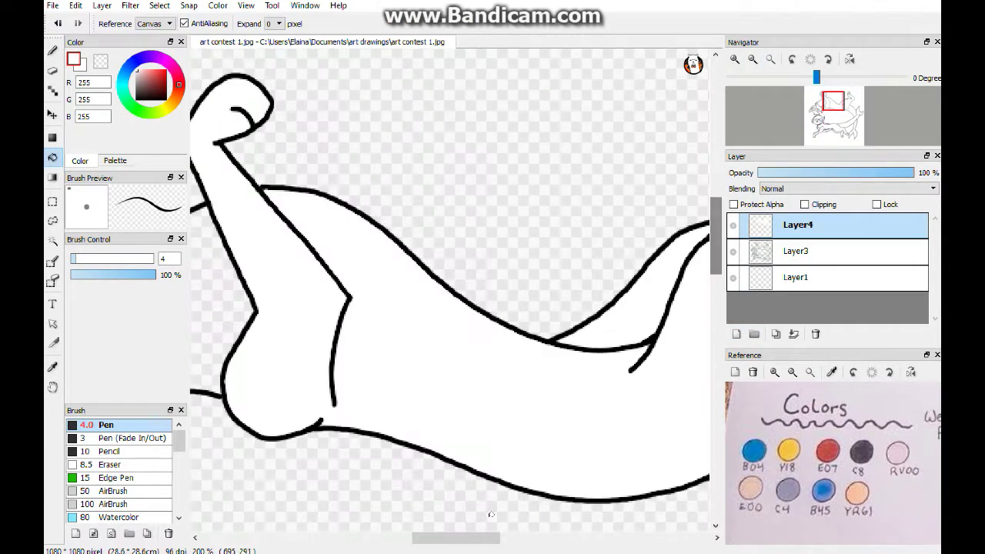
scroll(500, 284, down, 2)
- Undo the last fill and close the gap between the upper creature's cheek line and ear on Layer3
key(ctrl+z)
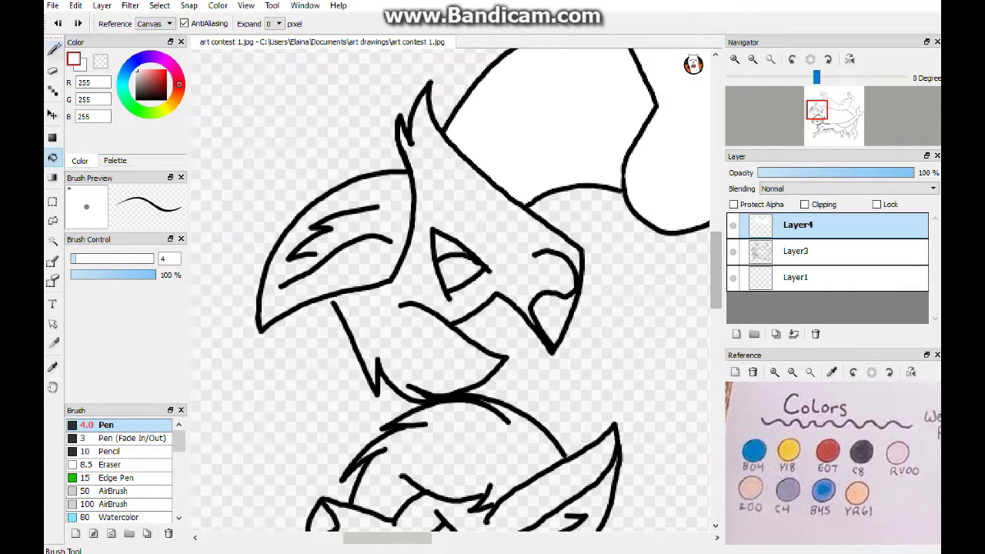
key(b)
key(x)
click(798, 251)
key(x)
key(g)
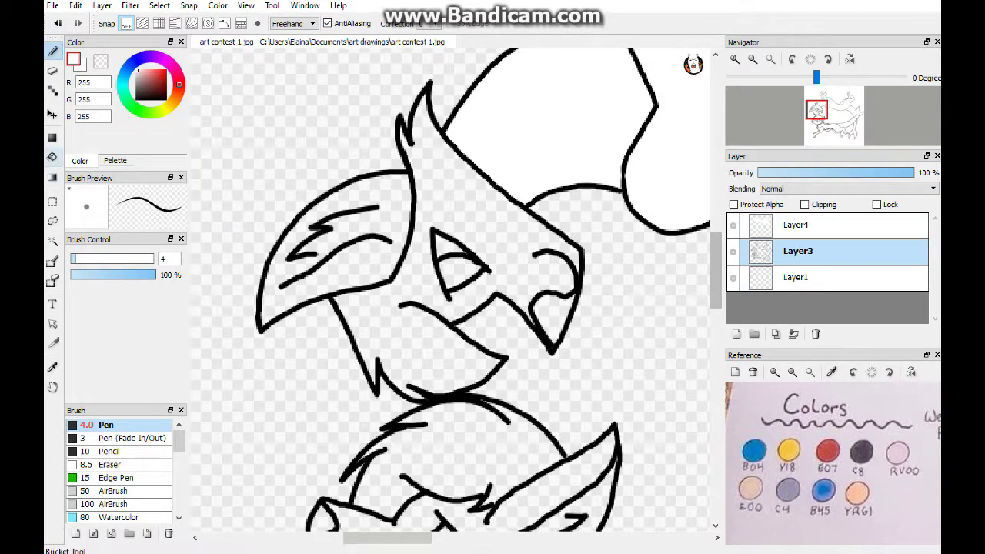
- Fill the upper creature's head and ear and the lower creature's head and nose with white on Layer4
click(797, 224)
click(493, 231)
click(554, 317)
click(361, 231)
scroll(489, 235, down, 4)
click(431, 308)
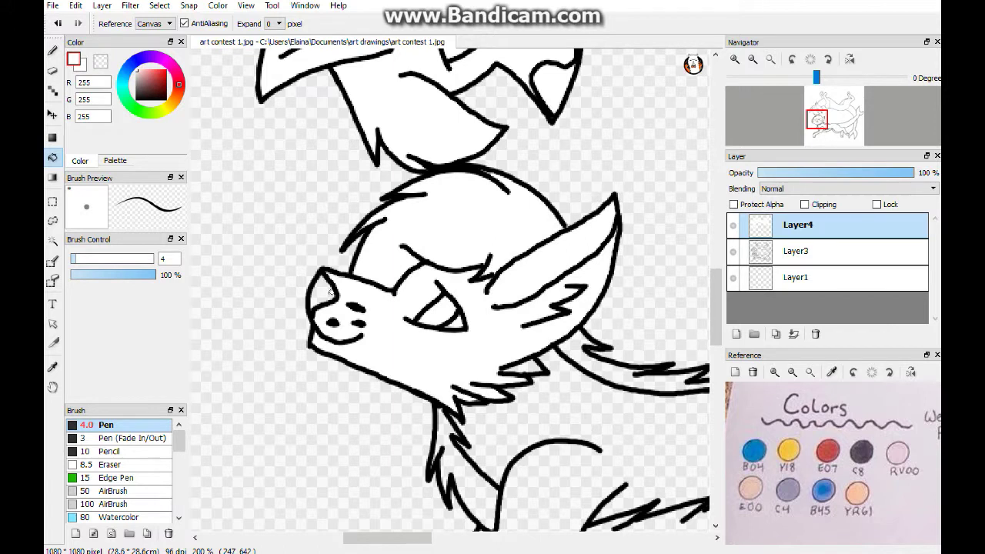
click(322, 291)
- Fill the lower creature's remaining body, leg and tail areas with white
scroll(431, 409, down, 3)
click(431, 409)
scroll(431, 409, down, 3)
click(377, 520)
scroll(469, 500, down, 3)
scroll(470, 543, right, 3)
scroll(469, 544, up, 3)
scroll(470, 543, right, 3)
click(772, 59)
- Add a new layer with Multiply blending and sample the blue (4, 119, 200) from the reference drawing
click(737, 334)
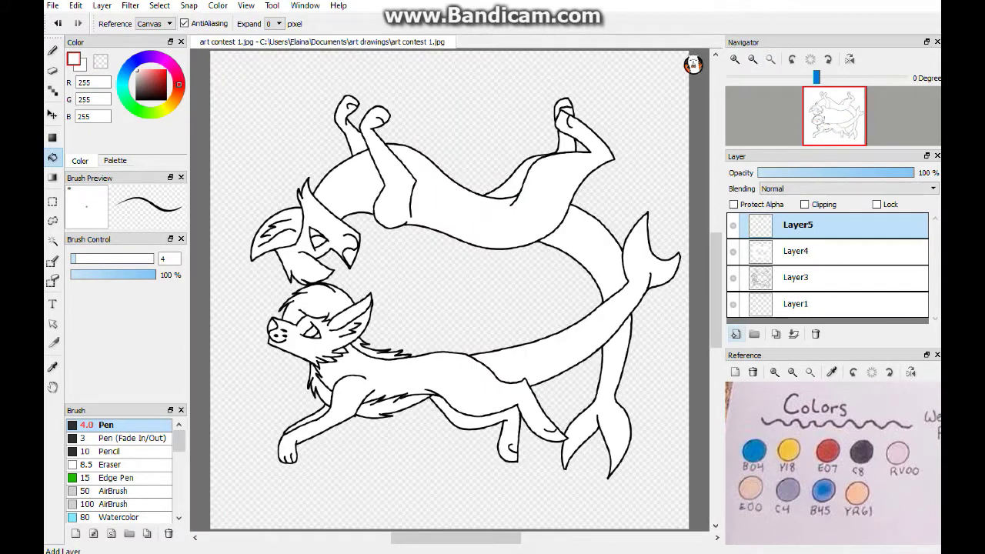
click(753, 371)
click(847, 189)
click(778, 208)
click(53, 367)
click(831, 371)
click(931, 431)
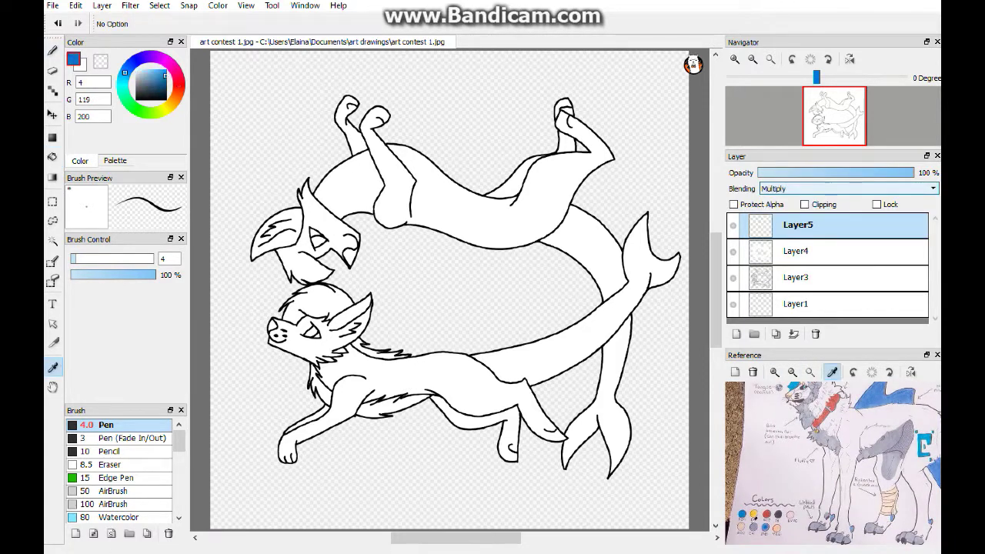
- Paint the lower creature's head hair blue with the 8.2 px Pen
key(b)
scroll(266, 295, up, 3)
mouse_move(450, 333)
mouse_down()
mouse_move(443, 366)
mouse_move(408, 347)
mouse_move(361, 375)
mouse_move(359, 359)
mouse_up()
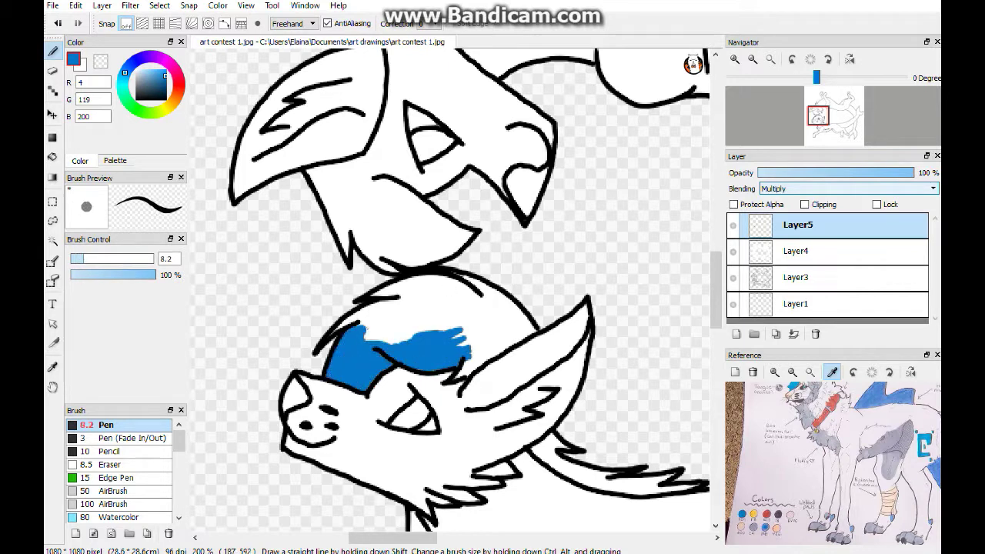
mouse_move(361, 323)
mouse_down()
mouse_move(363, 312)
mouse_move(440, 327)
mouse_move(392, 296)
mouse_up()
mouse_move(459, 285)
mouse_down()
mouse_move(485, 323)
mouse_move(478, 368)
mouse_up()
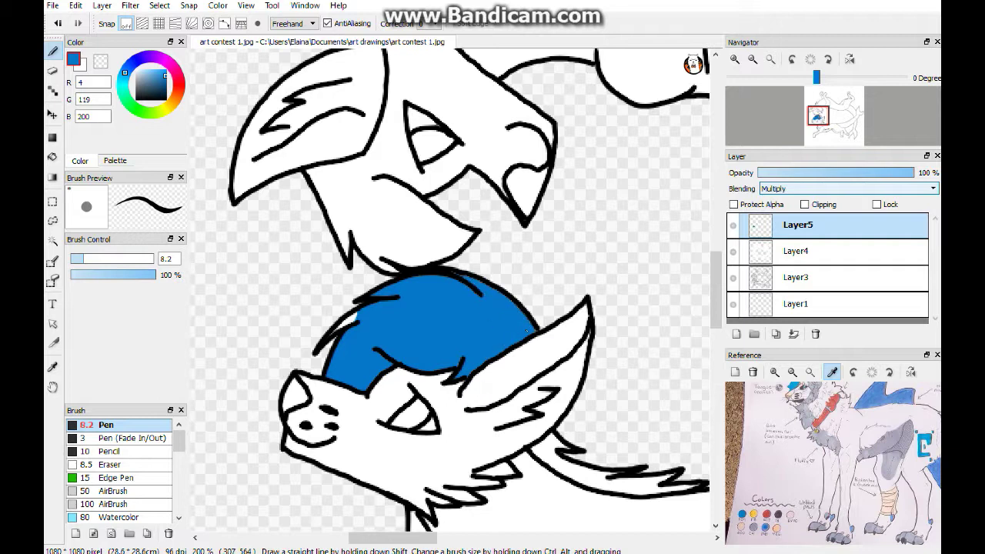
drag(528, 331, 356, 316)
drag(415, 308, 446, 308)
- Paint the lower creature's neck mane blue with the 6.3 px Pen
scroll(450, 296, up, 2)
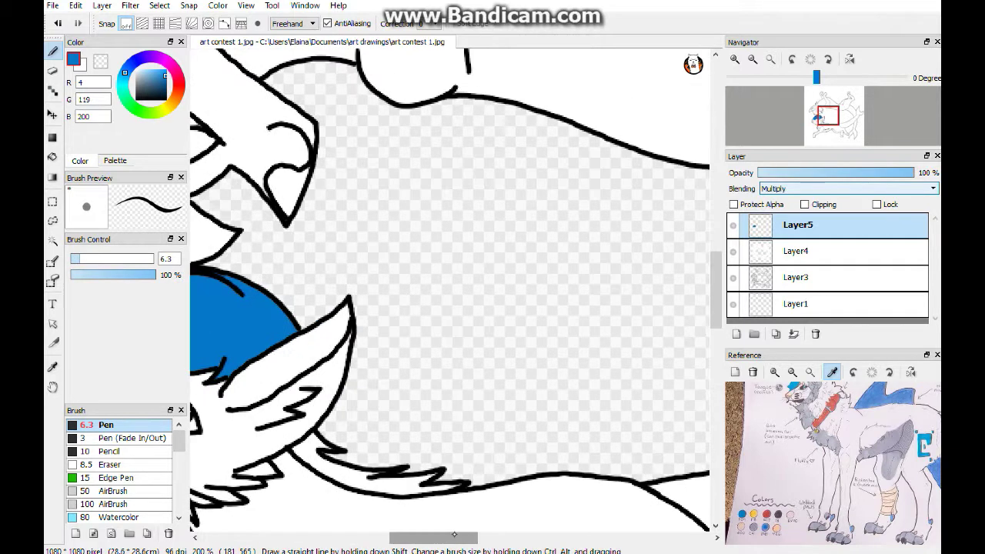
scroll(450, 296, down, 3)
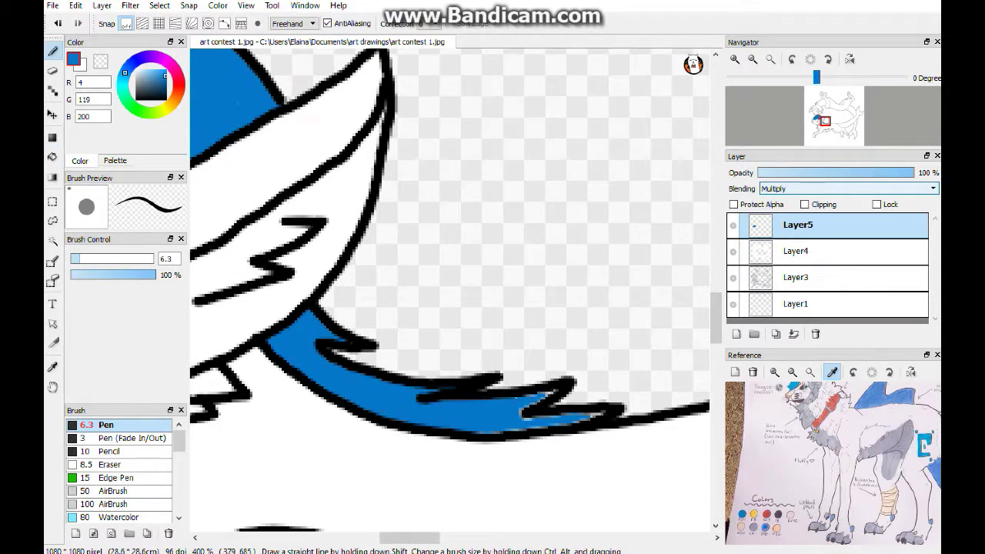
scroll(450, 296, right, 5)
scroll(450, 296, down, 3)
- Enlarge the thigh symbol in the reference image, select Layer3 and sample black from the line art
click(798, 278)
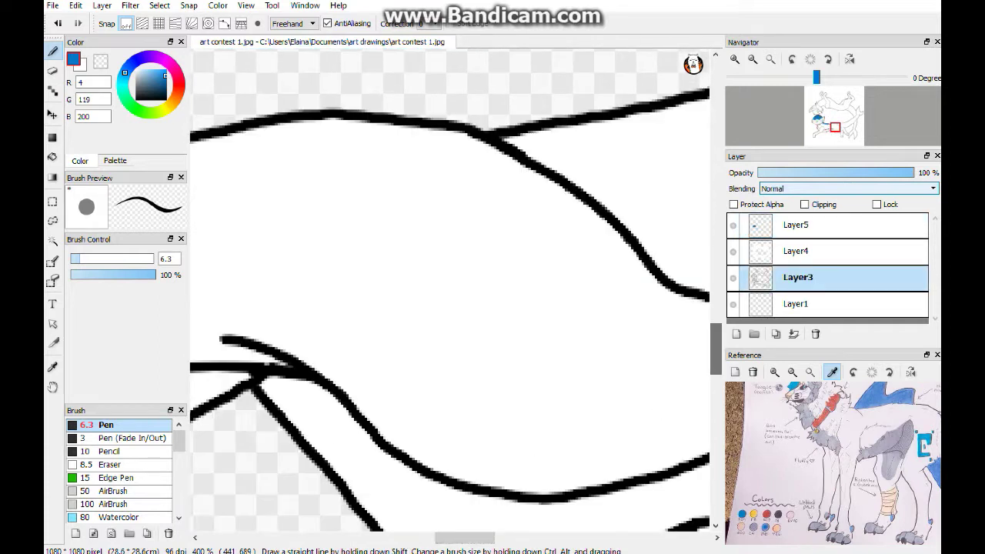
scroll(450, 296, down, 2)
scroll(831, 462, up, 3)
click(847, 461)
scroll(796, 444, up, 2)
alt+click(462, 268)
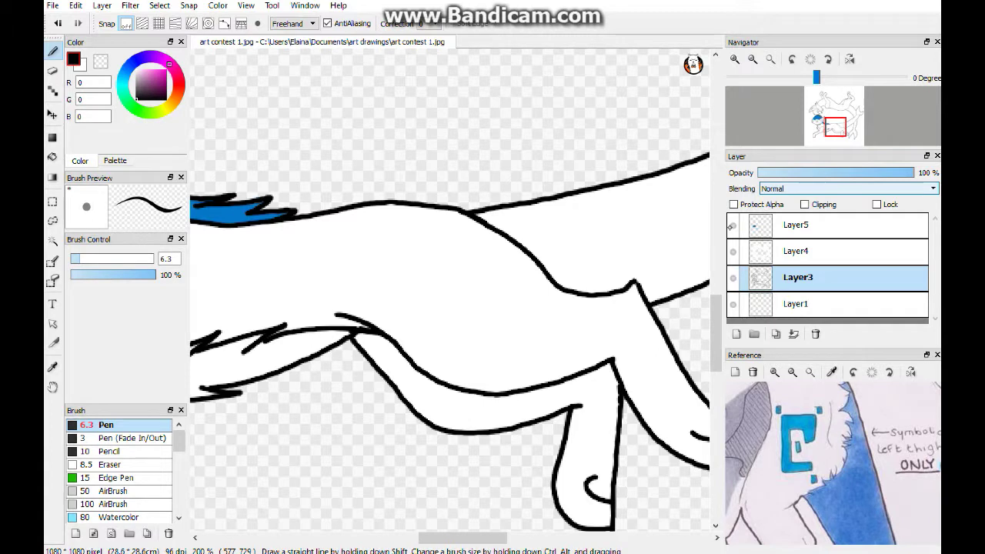
- Try a short black stroke on the lower creature's thigh on Layer4
click(824, 251)
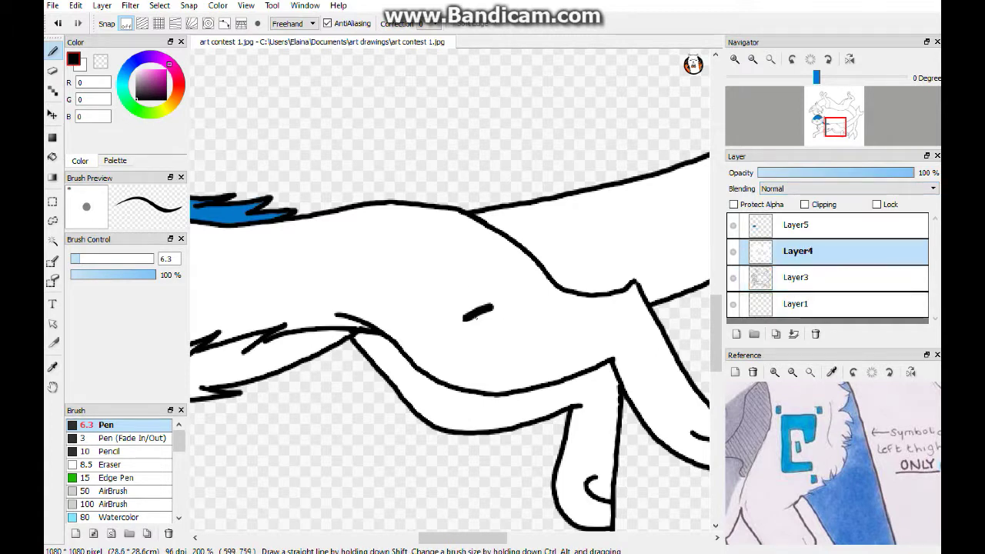
click(825, 279)
click(796, 225)
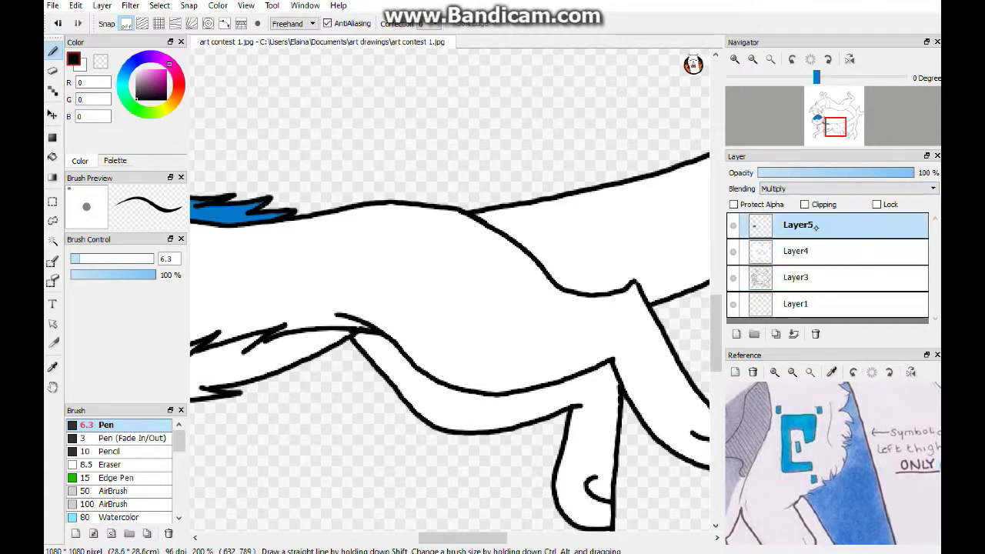
- Add a new layer, place it directly above Layer3 and return to Layer5
click(736, 334)
key(Return)
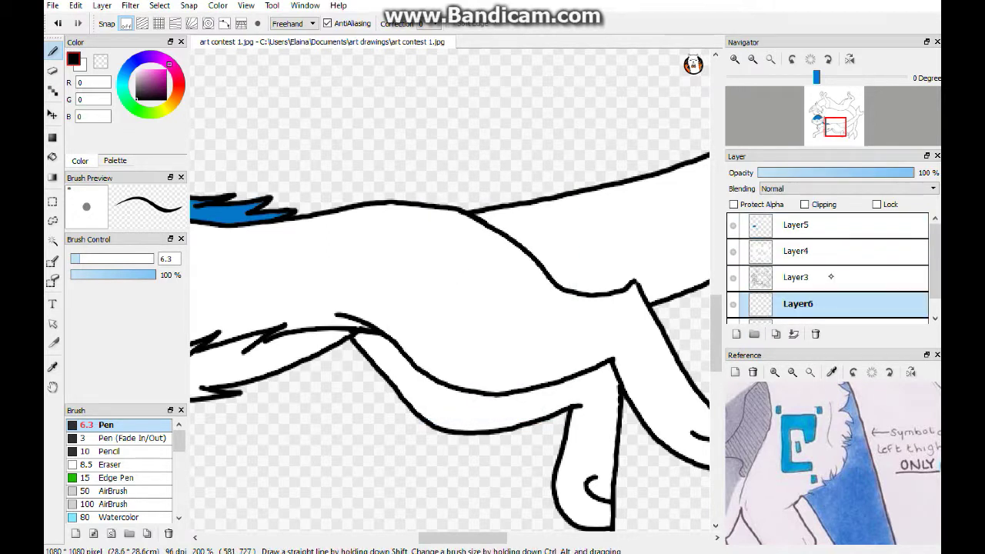
click(796, 277)
click(795, 225)
- Draw the E-shaped symbol with its three small corner rectangles in black on the lower creature's thigh with the 3.6 px Pen
mouse_move(450, 270)
mouse_down()
mouse_move(496, 269)
mouse_move(433, 312)
mouse_move(506, 332)
mouse_up()
click(58, 23)
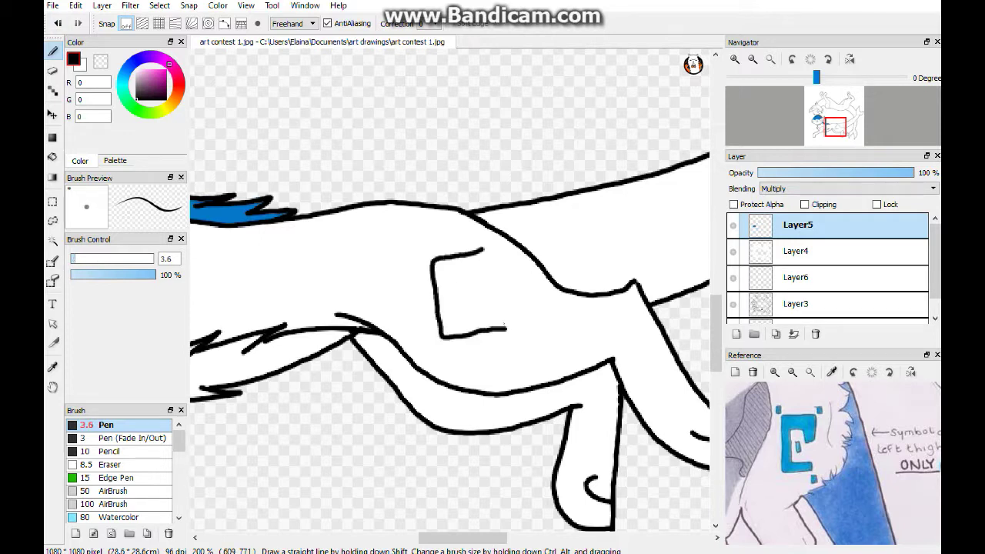
click(58, 23)
drag(476, 252, 427, 286)
drag(482, 339, 477, 298)
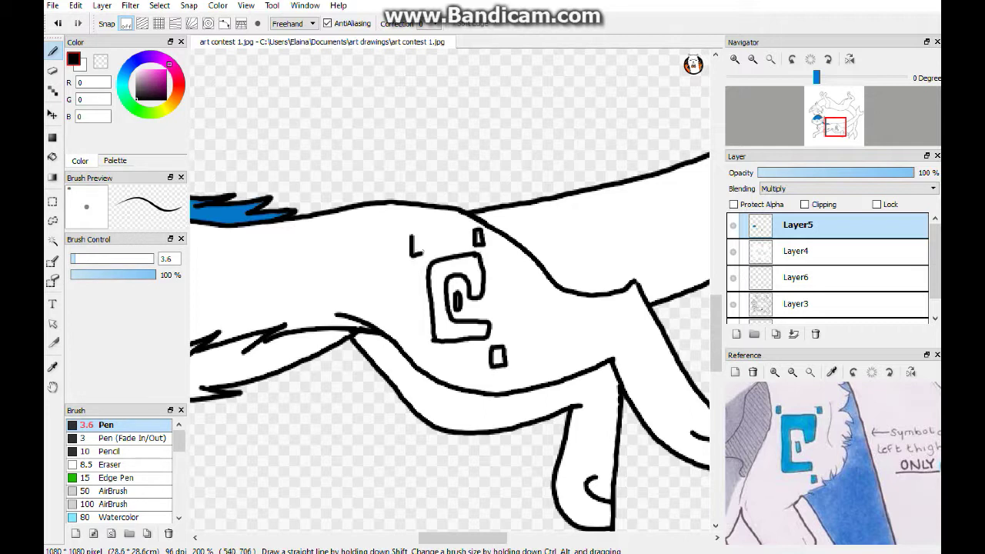
click(770, 59)
scroll(453, 403, up, 4)
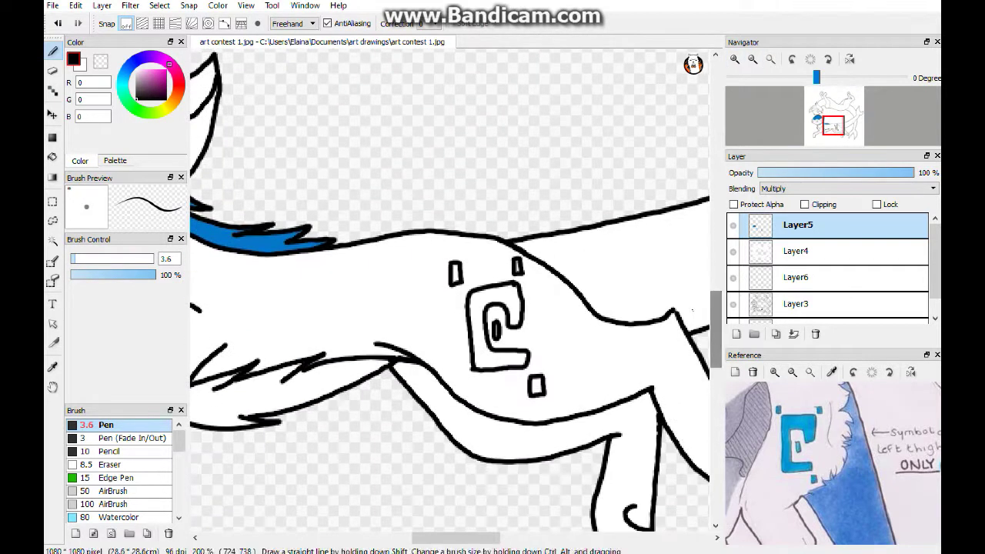
key(e)
key(b)
- Rotate the canvas view by -180 degrees, draw the E-shaped symbol on the upper creature's thigh and reset the rotation
click(735, 59)
click(770, 58)
click(828, 59)
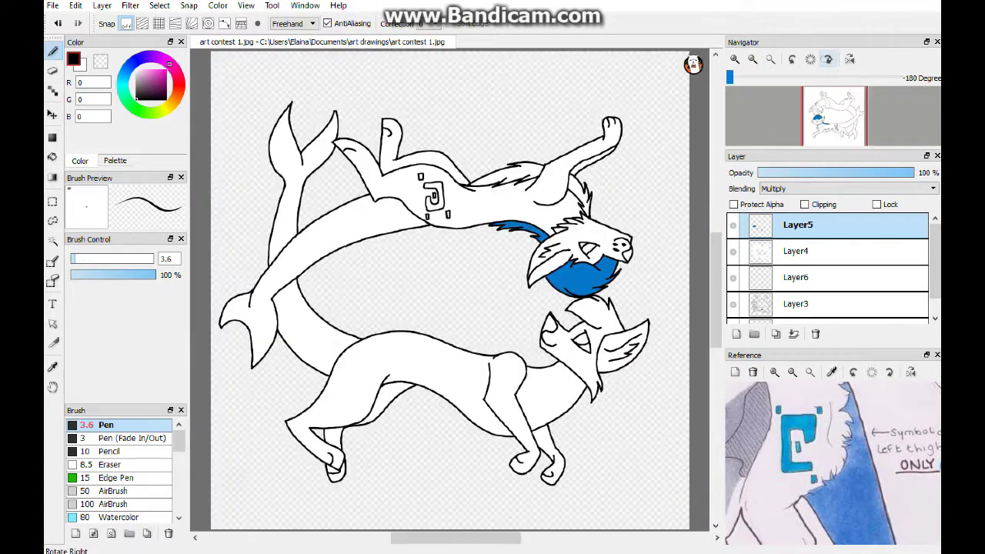
click(828, 58)
scroll(436, 343, up, 3)
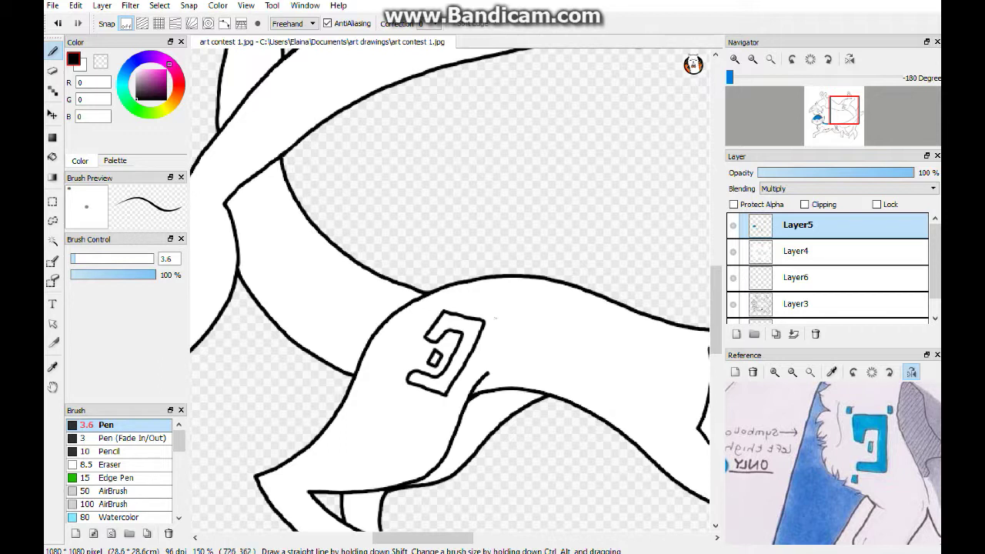
click(810, 58)
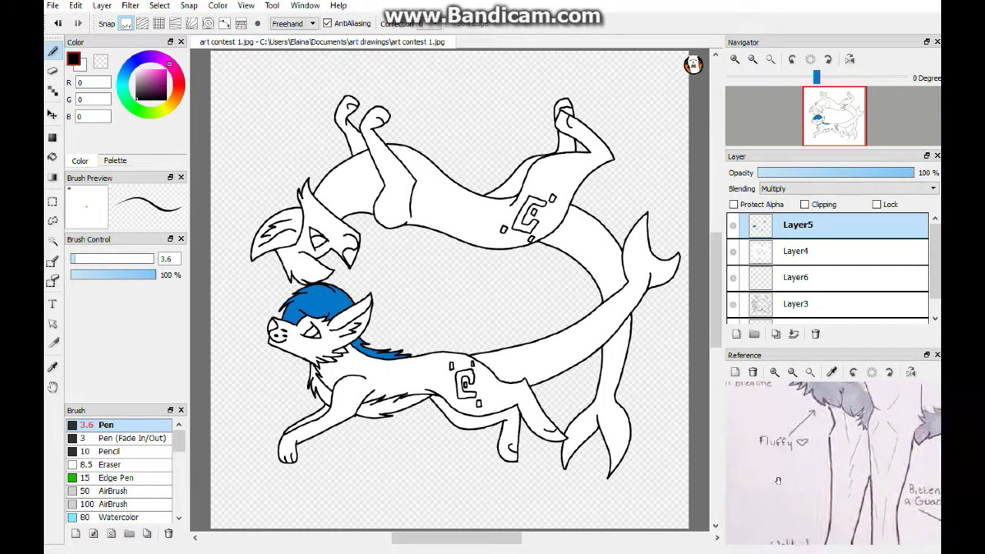
- Add a Multiply layer and color the lower creature's eye with a black pupil and a blue iris (2, 129, 200)
click(736, 334)
scroll(249, 311, up, 4)
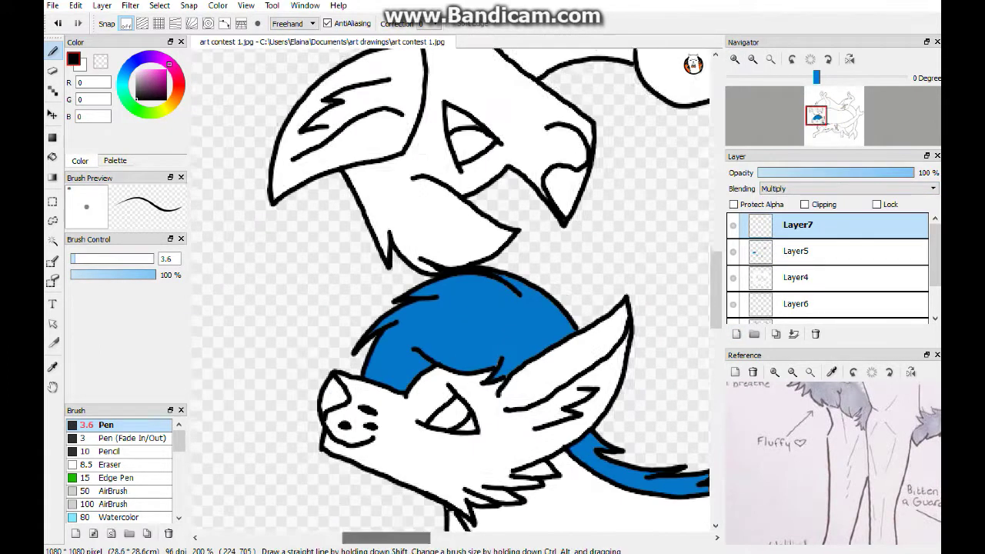
drag(811, 379, 795, 446)
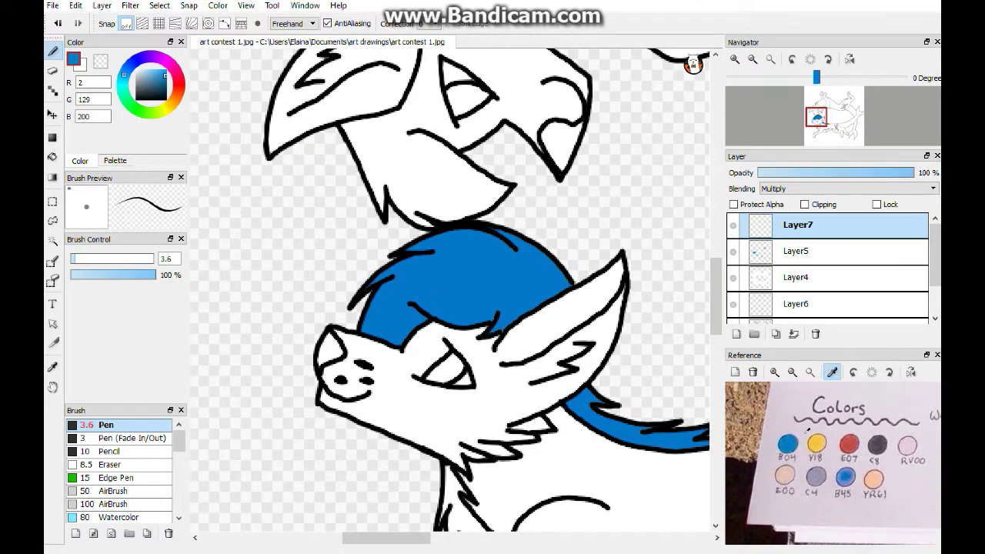
scroll(447, 369, up, 2)
mouse_move(428, 383)
mouse_down()
mouse_move(475, 347)
mouse_move(464, 351)
mouse_move(625, 375)
mouse_up()
- Sample the E00 swatch (229, 196, 181) and paint the lower creature's nose and inner ear with it
click(785, 475)
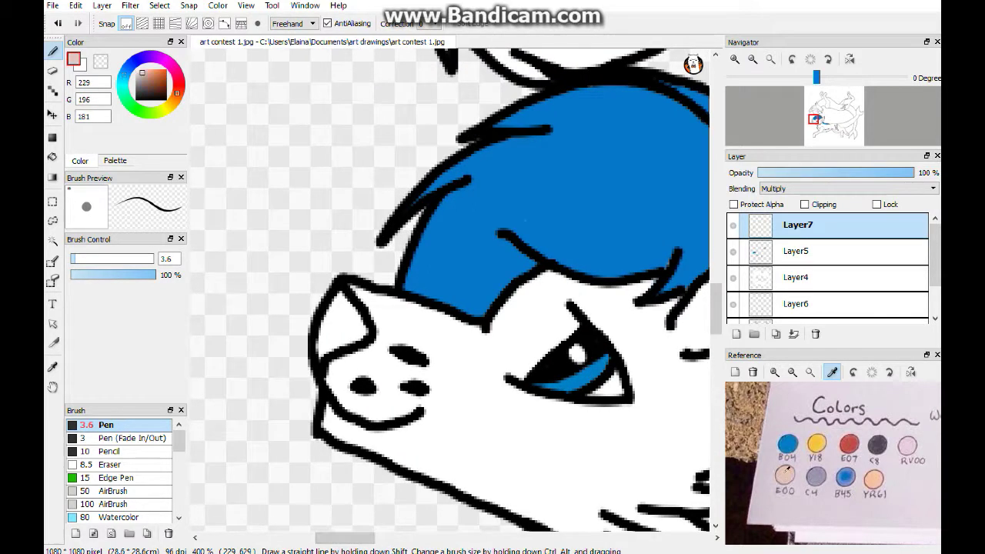
drag(339, 320, 350, 338)
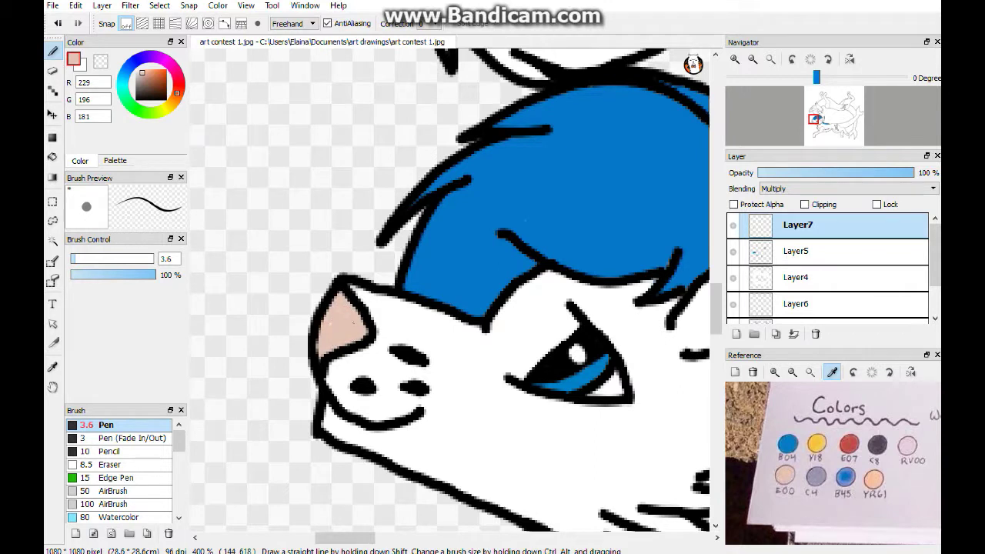
drag(344, 538, 382, 537)
click(832, 372)
drag(839, 508, 827, 454)
mouse_move(568, 271)
mouse_down()
mouse_move(454, 346)
mouse_move(396, 461)
mouse_move(493, 400)
mouse_move(462, 354)
mouse_move(600, 231)
mouse_move(533, 385)
mouse_move(542, 331)
mouse_up()
drag(383, 537, 367, 537)
drag(715, 312, 712, 368)
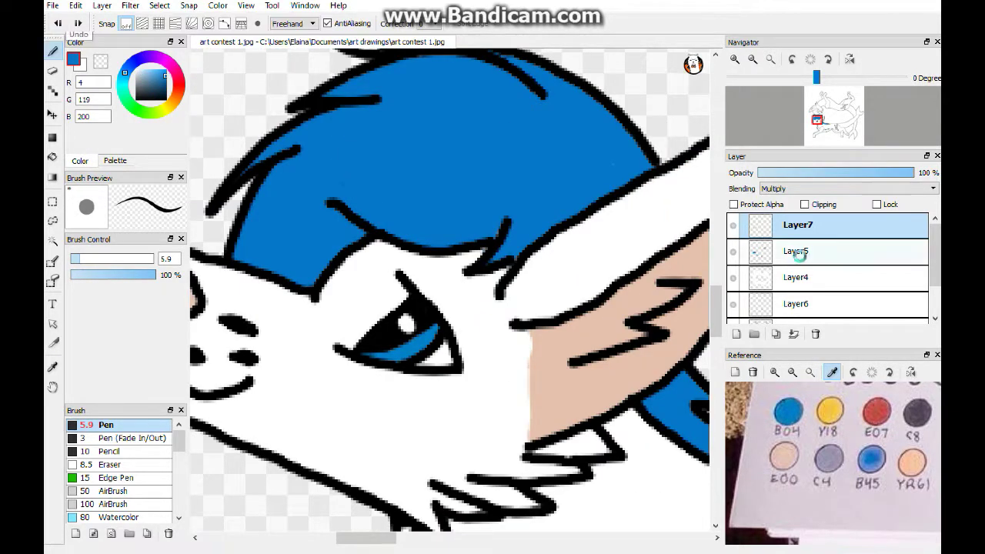
- Paint the lower creature's thigh symbol and its small rectangles blue (4, 119, 200) with the 5.9 px Pen
drag(365, 537, 484, 537)
drag(714, 301, 715, 337)
mouse_move(332, 354)
mouse_down()
mouse_move(333, 401)
mouse_move(257, 348)
mouse_move(256, 481)
mouse_move(262, 366)
mouse_up()
mouse_move(316, 347)
mouse_down()
mouse_move(276, 463)
mouse_move(342, 477)
mouse_up()
key(ctrl+z)
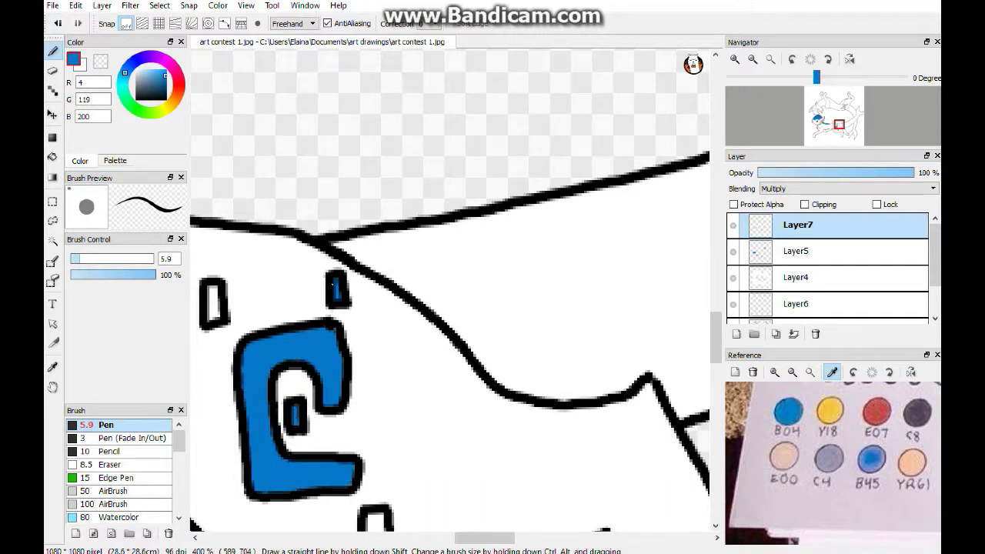
scroll(449, 290, down, 3)
- Sample the grey C4 swatch (158, 154, 179) and paint the patch behind the lower creature's eye down to the cheek fur
scroll(449, 291, left, 10)
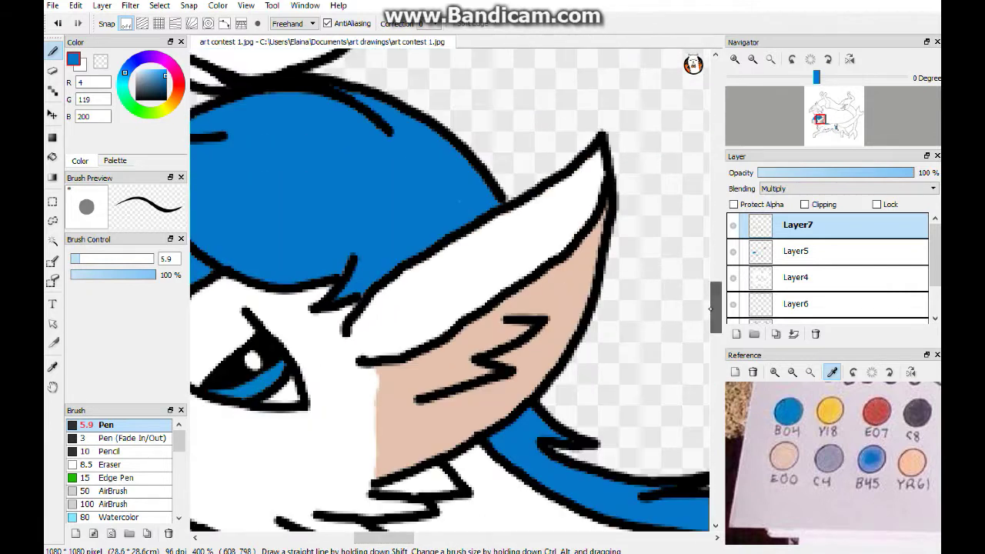
scroll(831, 462, down, 5)
scroll(831, 462, up, 5)
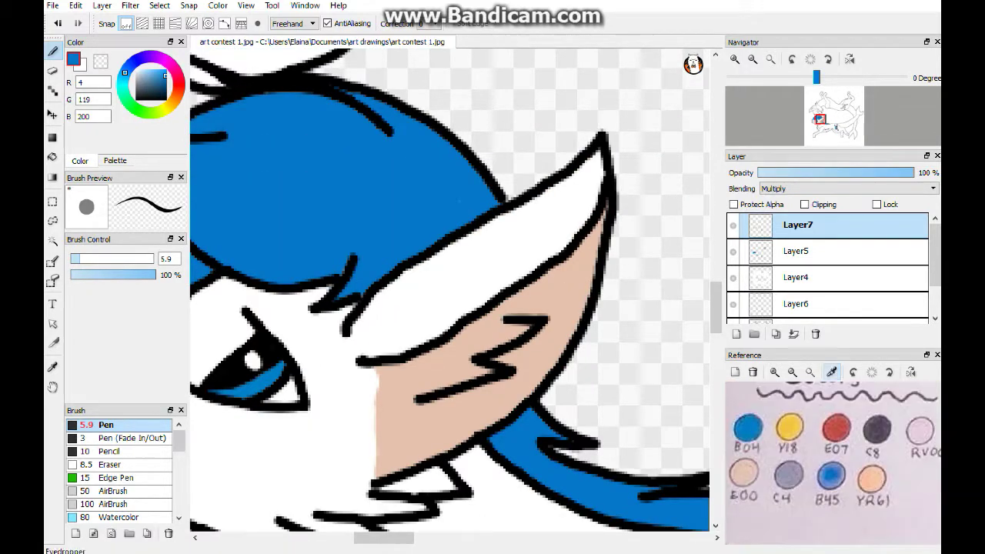
click(793, 477)
scroll(688, 292, down, 1)
drag(311, 277, 309, 398)
scroll(462, 293, down, 10)
scroll(461, 292, left, 4)
scroll(462, 293, up, 6)
mouse_move(419, 241)
mouse_down()
mouse_move(321, 342)
mouse_move(366, 377)
mouse_move(381, 361)
mouse_move(360, 317)
mouse_move(442, 150)
mouse_move(477, 223)
mouse_move(477, 320)
mouse_move(492, 302)
mouse_move(492, 321)
mouse_move(430, 361)
mouse_move(388, 308)
mouse_move(461, 281)
mouse_up()
- Paint the outer part of the lower creature's ear grey
drag(390, 538, 403, 549)
scroll(449, 307, up, 3)
mouse_move(361, 346)
mouse_down()
mouse_move(423, 308)
mouse_move(473, 300)
mouse_move(477, 254)
mouse_move(585, 208)
mouse_move(570, 177)
mouse_move(554, 231)
mouse_up()
key(ctrl+0)
- Outline small fins on the backs of the creatures' hind legs in black on Layer5 with the 2.9 px Pen
click(810, 372)
click(774, 372)
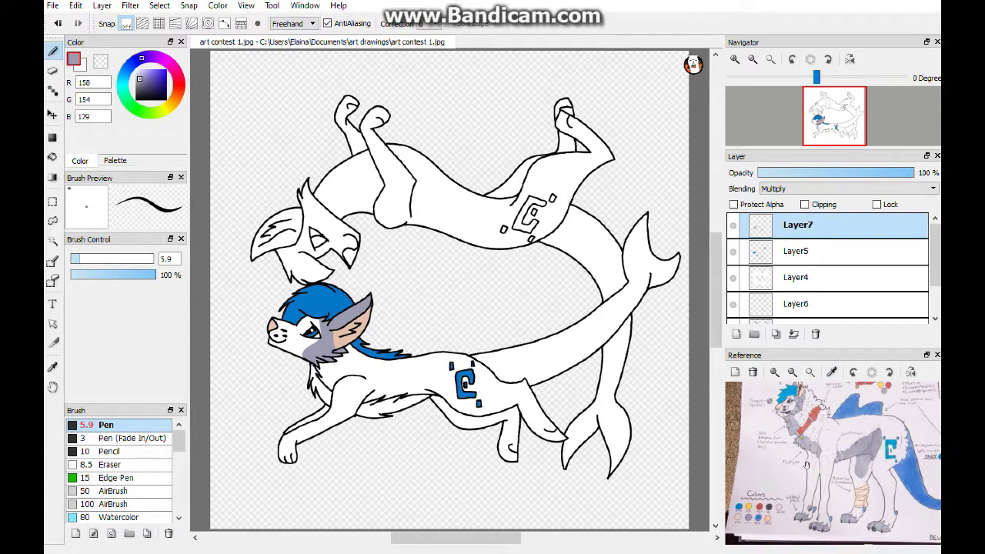
click(796, 251)
scroll(323, 331, up, 2)
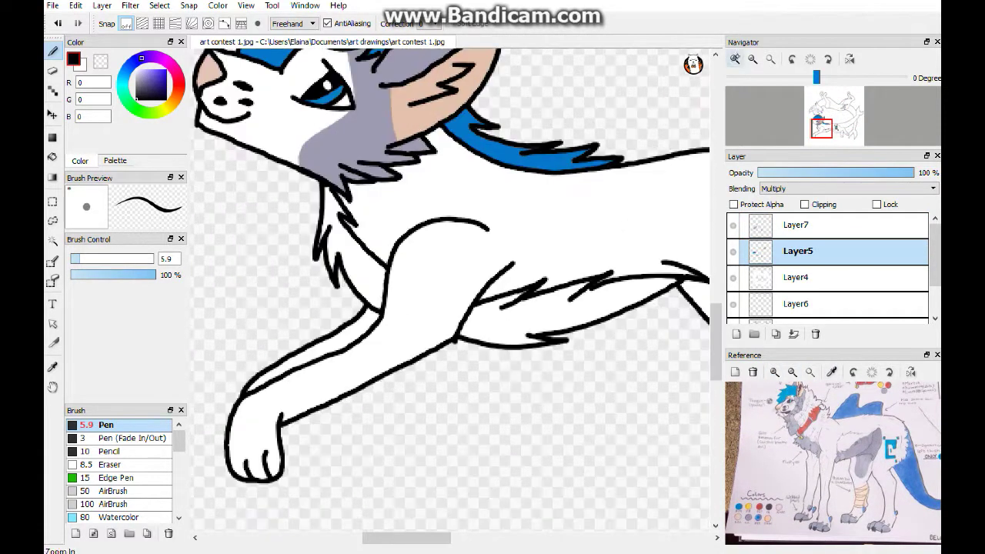
click(73, 259)
scroll(450, 289, right, 5)
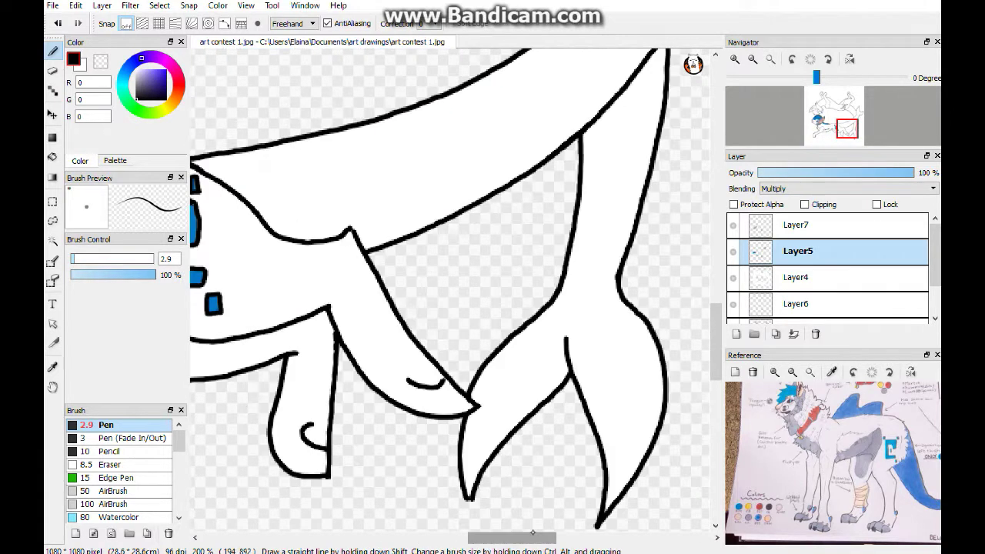
scroll(450, 289, up, 10)
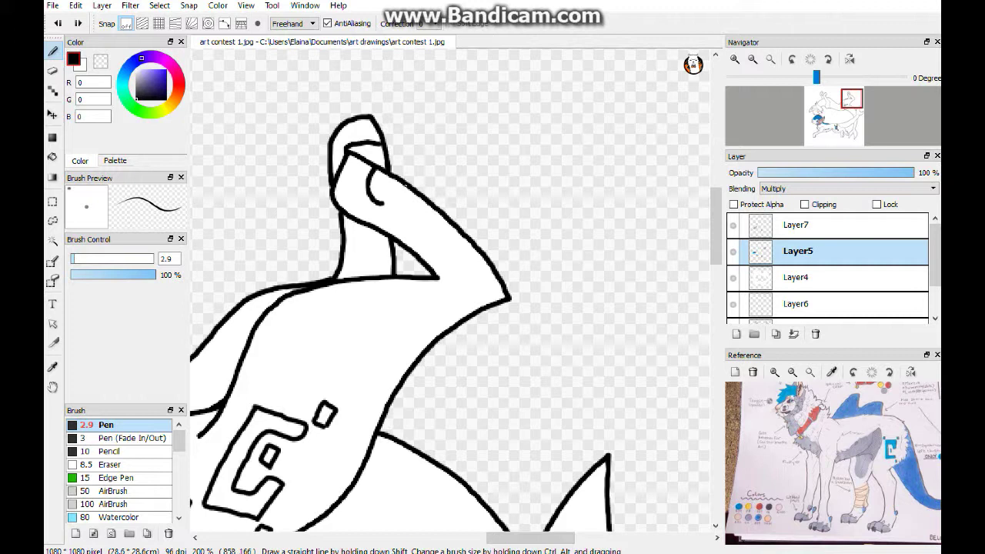
mouse_move(816, 77)
mouse_down()
mouse_move(885, 77)
mouse_move(816, 77)
mouse_up()
key(ctrl+z)
mouse_move(389, 349)
mouse_down()
mouse_move(441, 286)
mouse_move(452, 305)
mouse_up()
click(58, 23)
mouse_move(426, 350)
mouse_down()
mouse_move(486, 291)
mouse_move(558, 285)
mouse_move(532, 350)
mouse_up()
click(58, 23)
click(57, 23)
click(57, 23)
- Outline a two-pointed dorsal fin in black on the lower creature's back, from the mane to the hip
drag(393, 348, 501, 269)
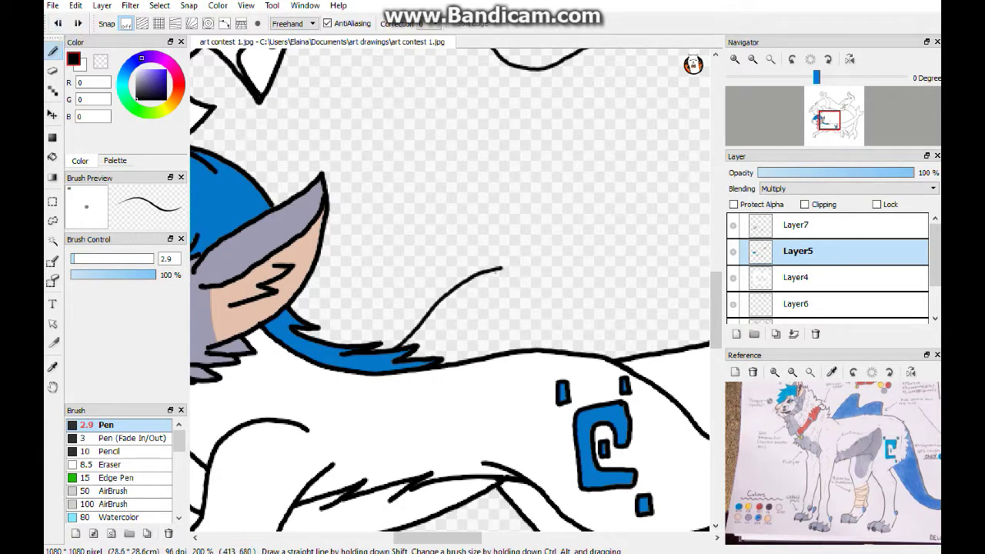
drag(548, 344, 550, 350)
key(e)
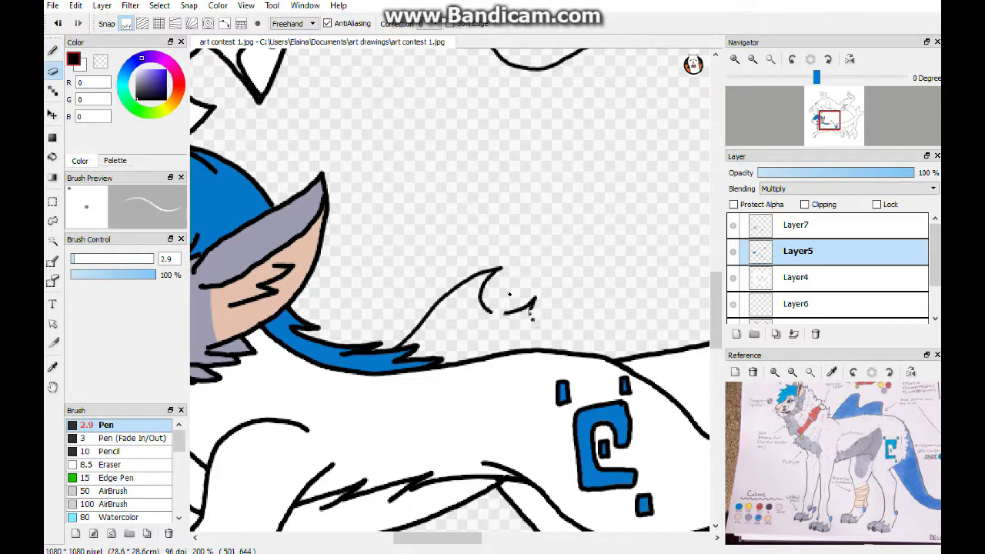
key(n)
mouse_move(537, 297)
mouse_down()
mouse_move(531, 314)
mouse_move(507, 313)
mouse_up()
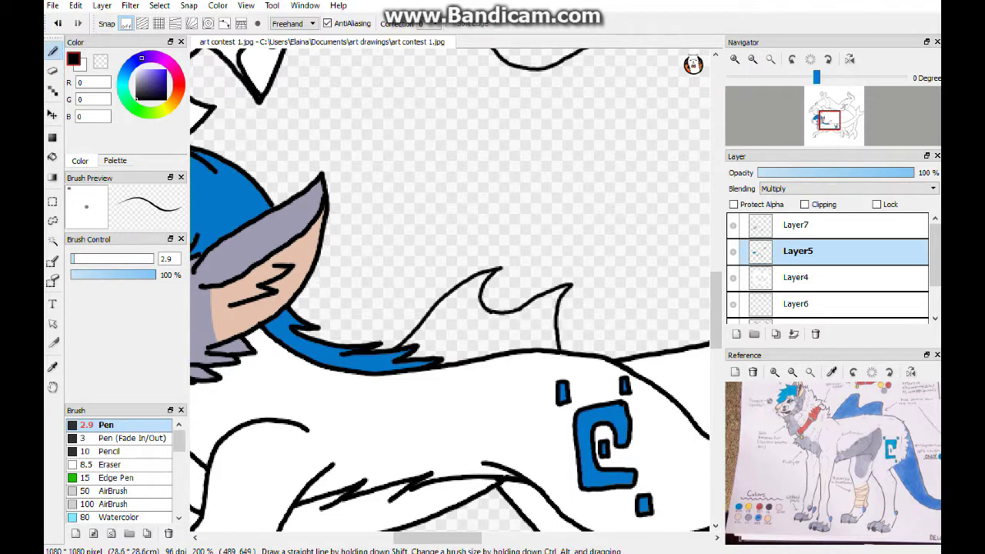
- Fill the new dorsal fin and leg fins white on Layer4
click(837, 273)
key(x)
click(52, 157)
click(523, 327)
scroll(481, 374, down, 5)
scroll(481, 374, right, 5)
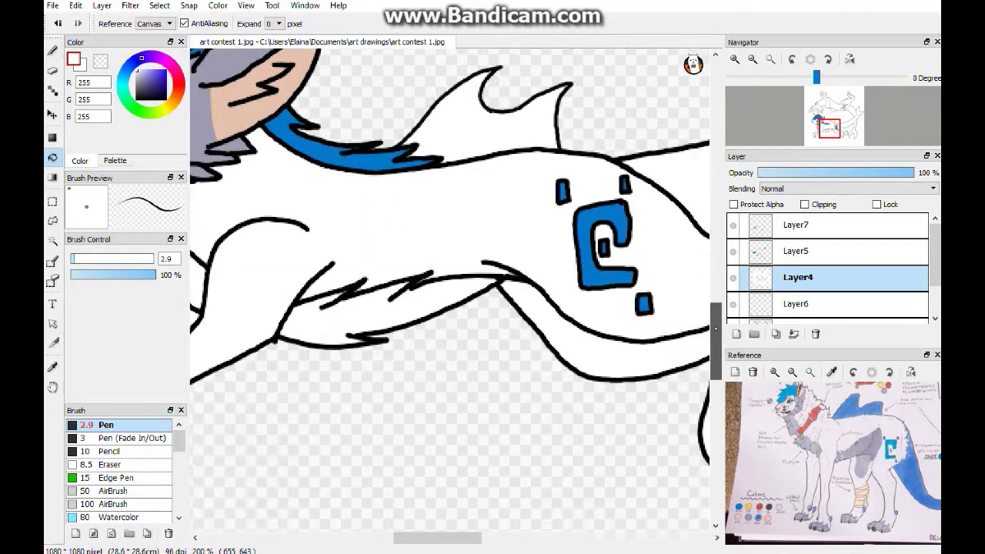
scroll(481, 375, up, 10)
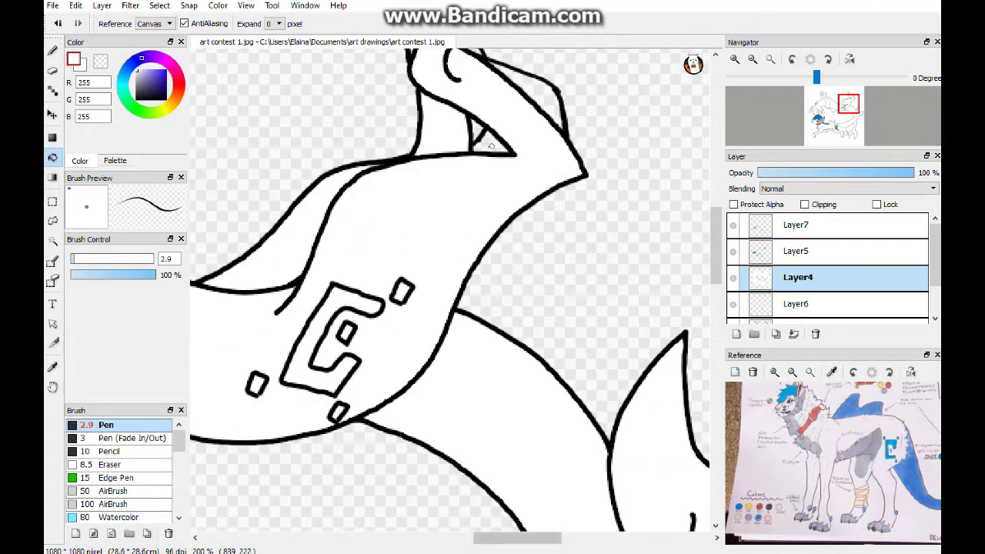
scroll(523, 96, up, 3)
scroll(438, 525, left, 5)
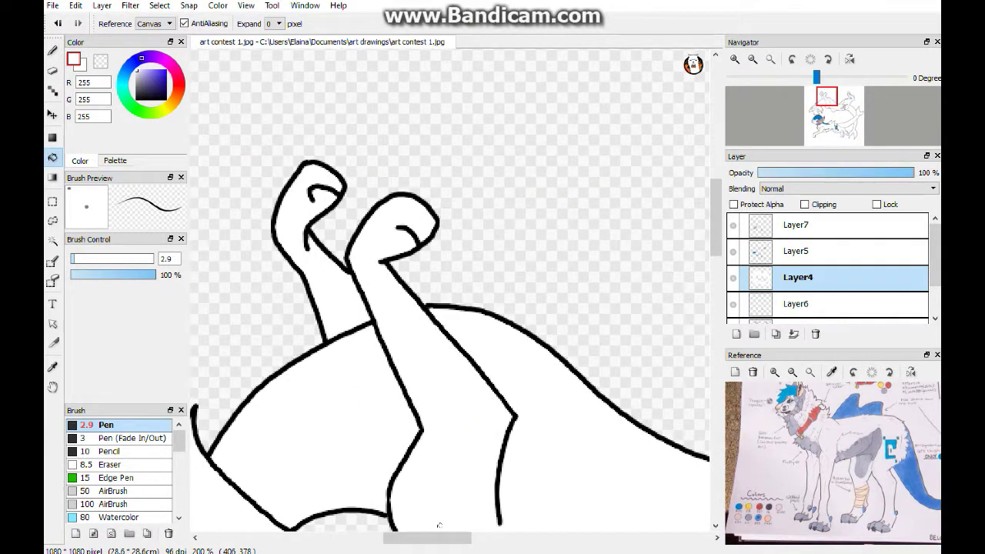
- Outline a small curved shape under each of the upper creature's front paws in black on Layer5, and fill both white on Layer4
click(795, 224)
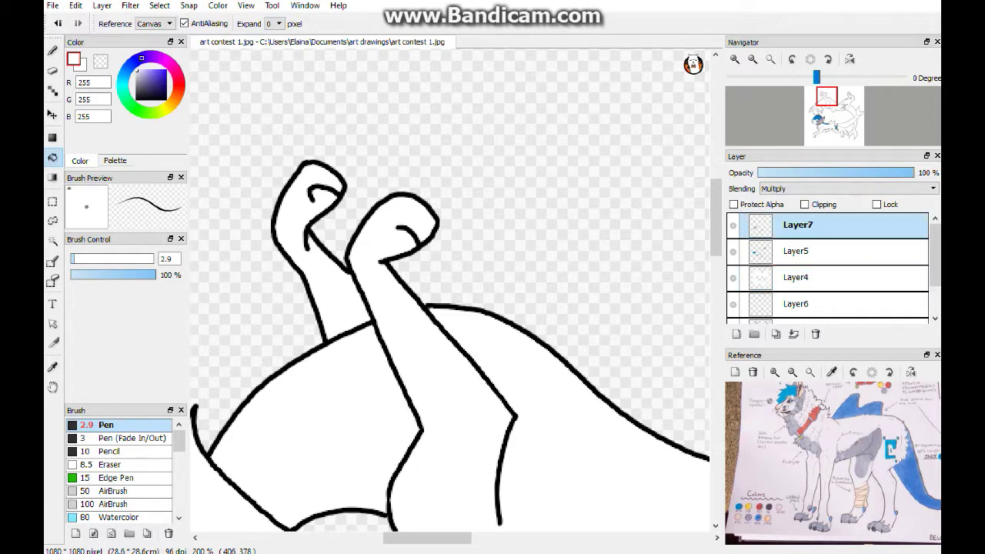
click(798, 251)
key(b)
double_click(797, 251)
key(Escape)
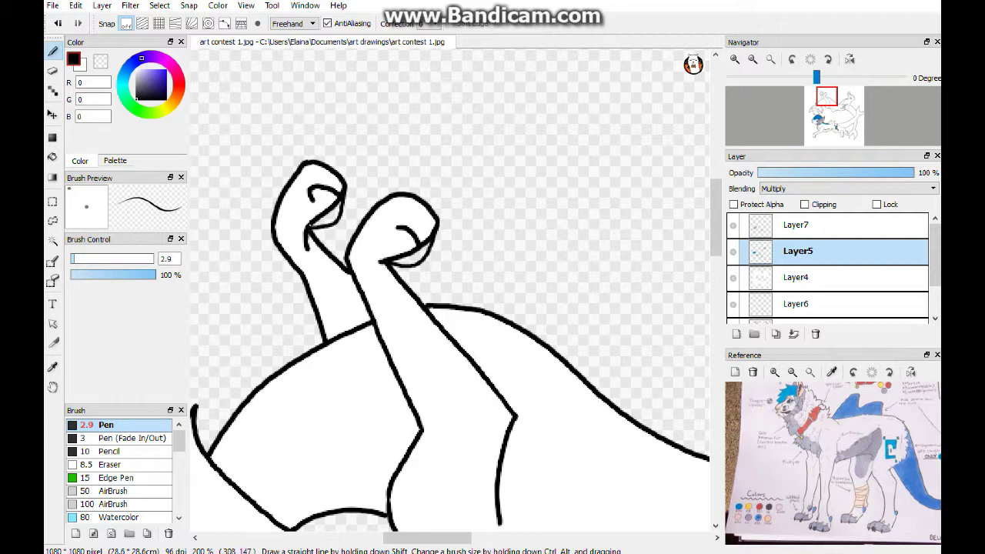
click(795, 277)
key(g)
click(327, 214)
click(411, 255)
- Sample the B45 swatch (67, 128, 208) and paint the fins on the lower creature's hind legs and front paw on Layer7
key(b)
click(796, 225)
scroll(449, 290, down, 5)
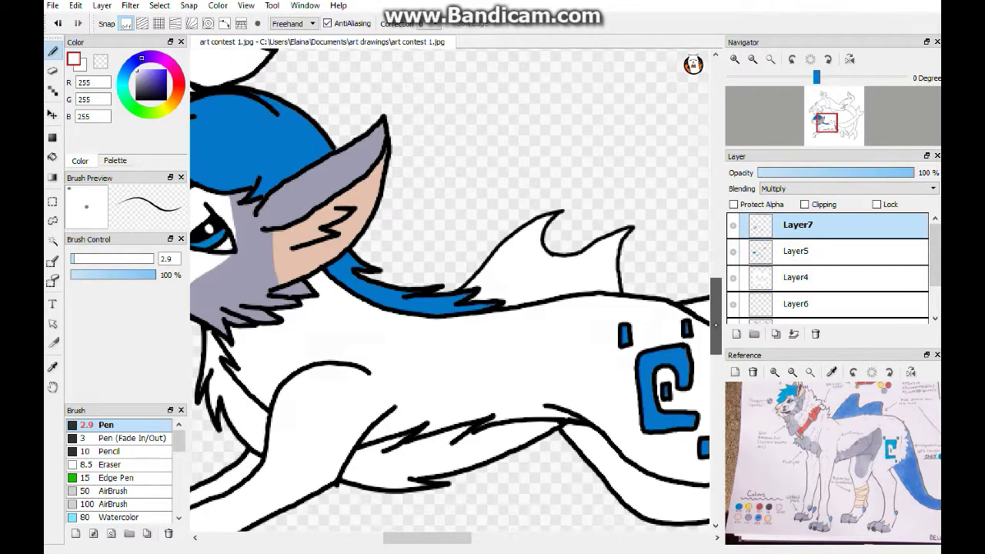
scroll(449, 290, up, 3)
scroll(449, 290, down, 8)
click(831, 371)
click(766, 519)
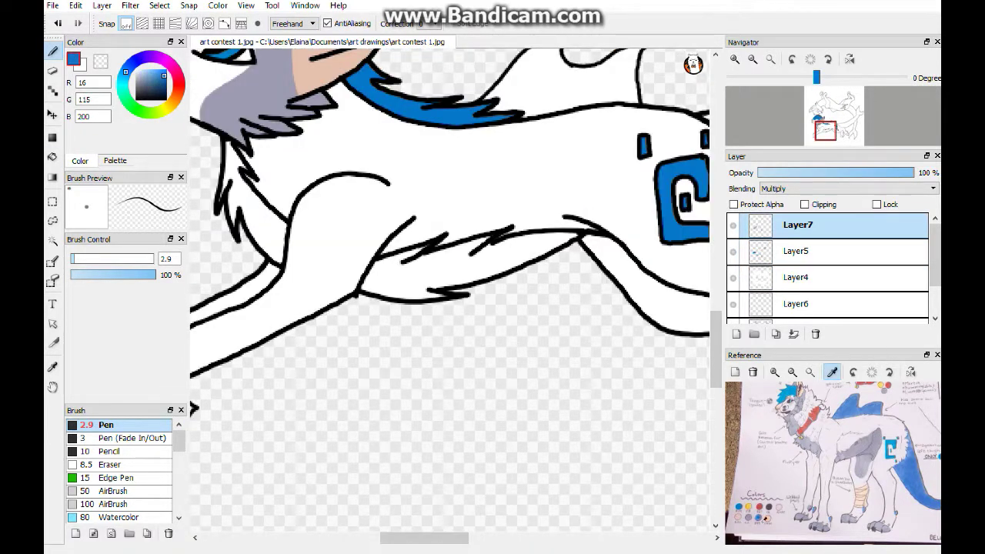
scroll(192, 409, up, 3)
scroll(449, 291, down, 3)
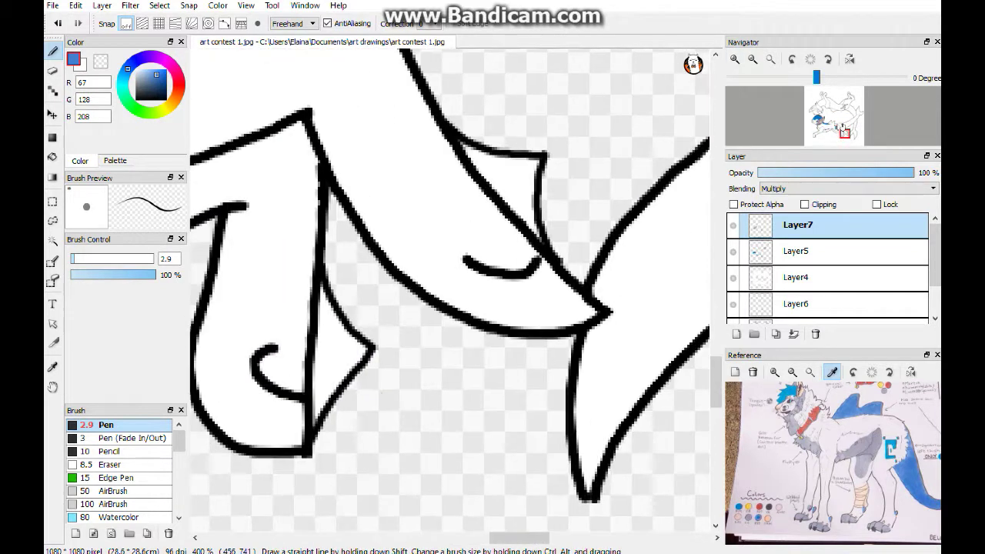
drag(323, 305, 336, 358)
drag(321, 401, 320, 292)
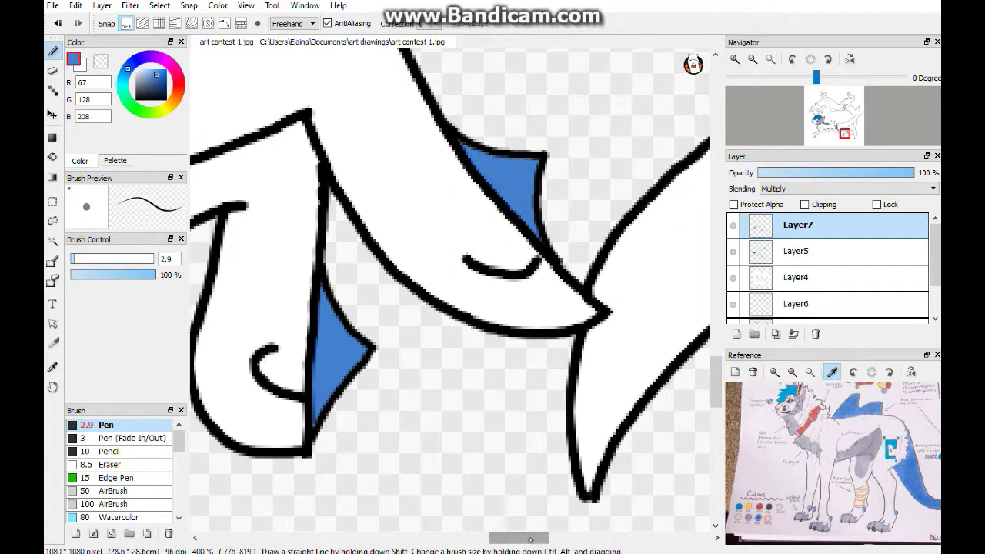
scroll(524, 169, left, 15)
drag(473, 314, 485, 338)
- Paint the lower creature's dorsal fin the same blue with the 5.9 px Pen, and make Layer5 active
click(753, 59)
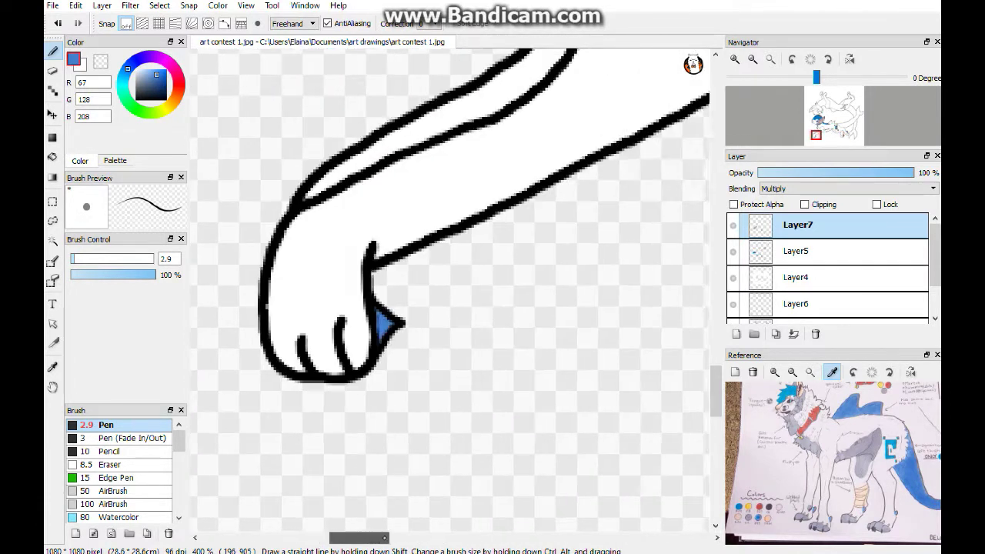
click(753, 59)
click(734, 59)
scroll(454, 293, up, 3)
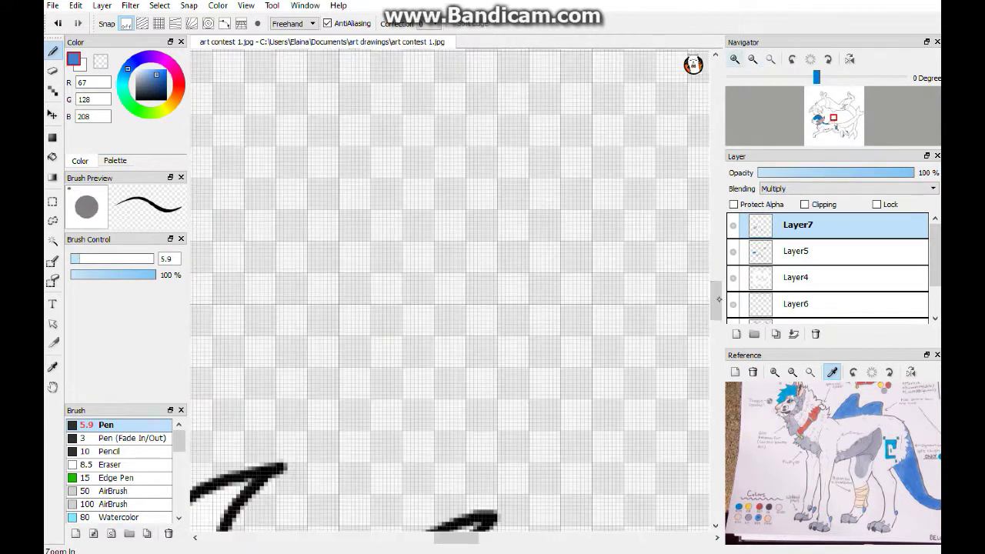
mouse_move(493, 431)
mouse_down()
mouse_move(531, 369)
mouse_move(598, 434)
mouse_move(527, 338)
mouse_move(616, 257)
mouse_move(696, 419)
mouse_move(654, 446)
mouse_up()
scroll(437, 537, left, 1)
drag(436, 537, 454, 537)
mouse_move(385, 424)
mouse_down()
mouse_move(473, 410)
mouse_move(621, 408)
mouse_move(616, 309)
mouse_move(640, 242)
mouse_move(547, 340)
mouse_move(592, 320)
mouse_move(550, 287)
mouse_move(470, 386)
mouse_move(581, 342)
mouse_move(348, 265)
mouse_move(337, 243)
mouse_move(394, 219)
mouse_move(392, 286)
mouse_move(489, 314)
mouse_move(433, 317)
mouse_move(374, 288)
mouse_move(454, 346)
mouse_up()
mouse_move(441, 537)
mouse_down()
mouse_move(411, 537)
mouse_move(450, 537)
mouse_move(438, 537)
mouse_up()
click(811, 249)
drag(308, 317, 400, 312)
drag(517, 350, 608, 262)
click(58, 23)
click(58, 23)
- Set the Pen to 3.3 px and draw black fold lines inside both points of the dorsal fin
click(76, 259)
drag(295, 297, 413, 310)
drag(608, 262, 543, 345)
- Sample grey (158, 154, 179) and paint the lower creature's chest fur and belly patch on Layer7 with the 8.2 px Pen
click(796, 224)
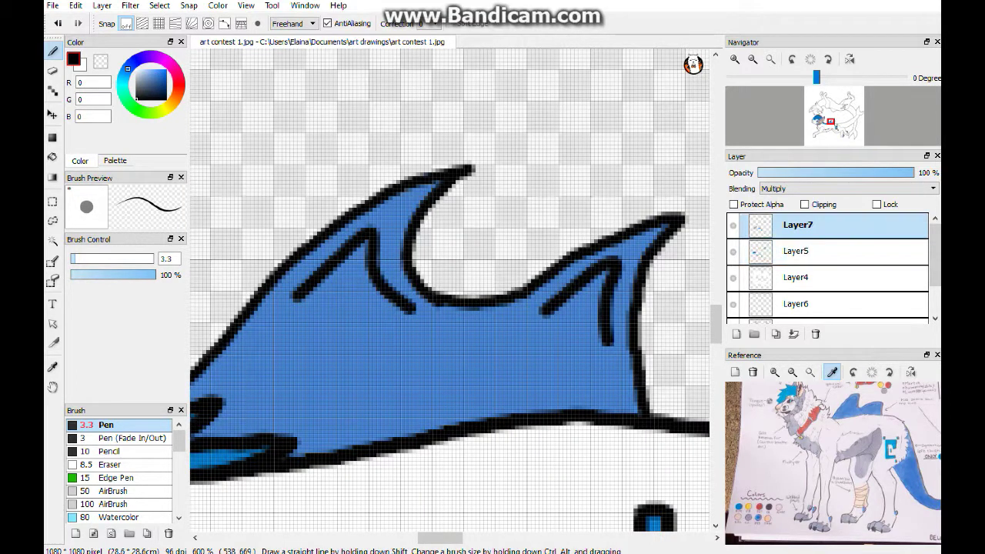
click(770, 58)
alt+click(316, 339)
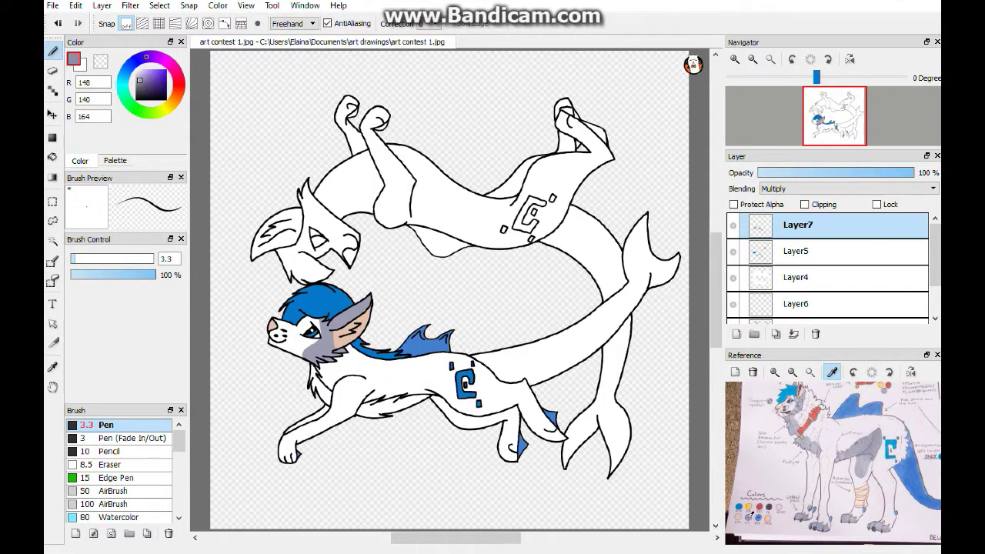
scroll(311, 343, up, 5)
scroll(450, 289, down, 3)
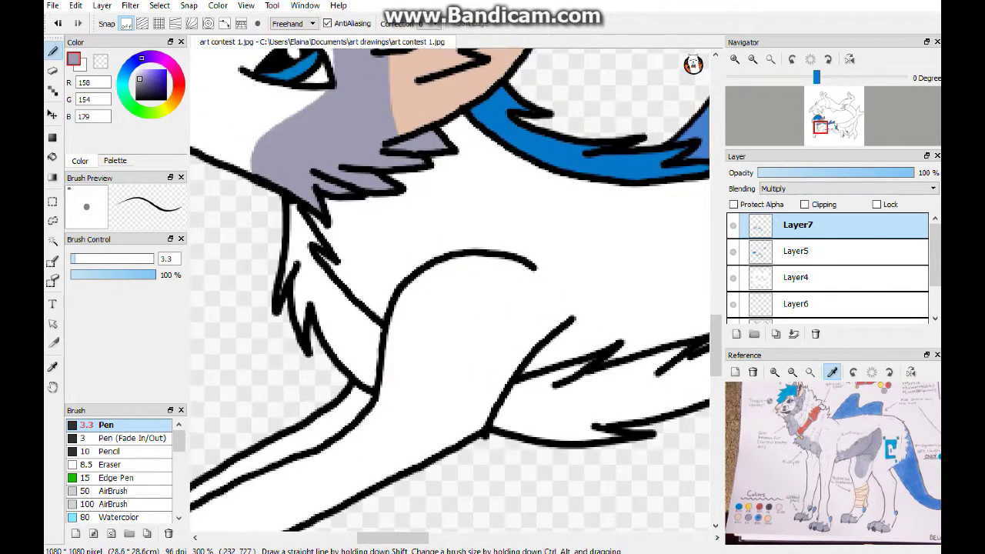
key(bracketright)
mouse_move(297, 227)
mouse_down()
mouse_move(302, 294)
mouse_move(331, 337)
mouse_move(371, 366)
mouse_move(357, 329)
mouse_up()
click(589, 186)
mouse_move(497, 435)
mouse_down()
mouse_move(662, 389)
mouse_move(681, 366)
mouse_move(521, 397)
mouse_up()
mouse_move(670, 400)
mouse_down()
mouse_move(431, 385)
mouse_move(511, 338)
mouse_move(535, 344)
mouse_move(708, 177)
mouse_up()
mouse_move(362, 427)
mouse_down()
mouse_move(385, 442)
mouse_move(431, 421)
mouse_move(408, 456)
mouse_up()
drag(461, 307, 539, 192)
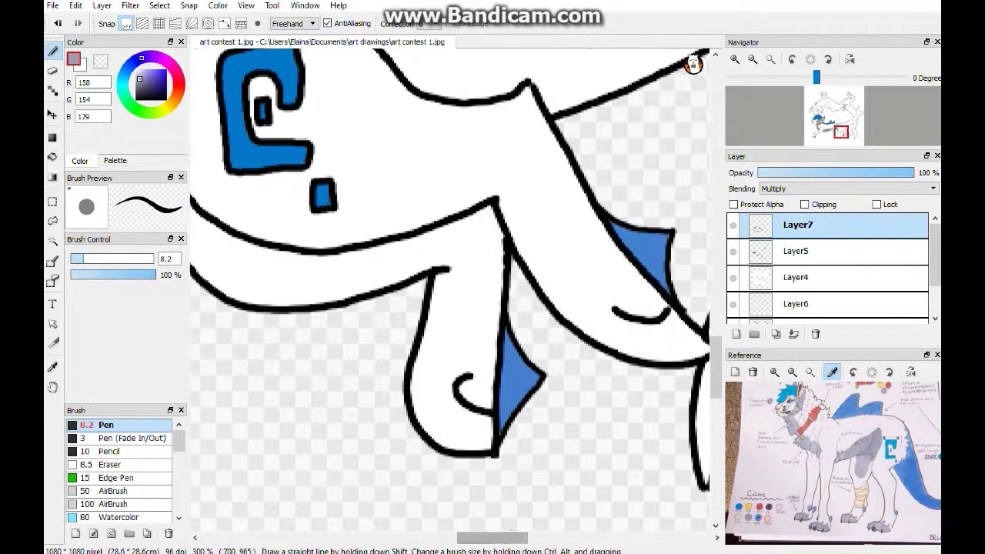
- Paint the lower creature's hind paws grey and its tail blue (67, 128, 208), using the 5.5 px Pen for the tail
scroll(542, 166, up, 1)
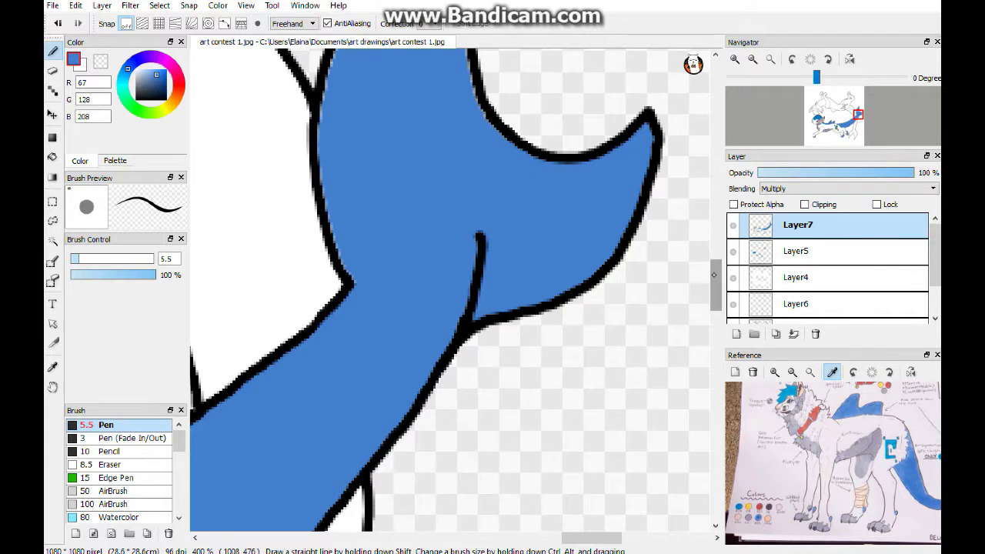
drag(446, 321, 441, 516)
click(772, 58)
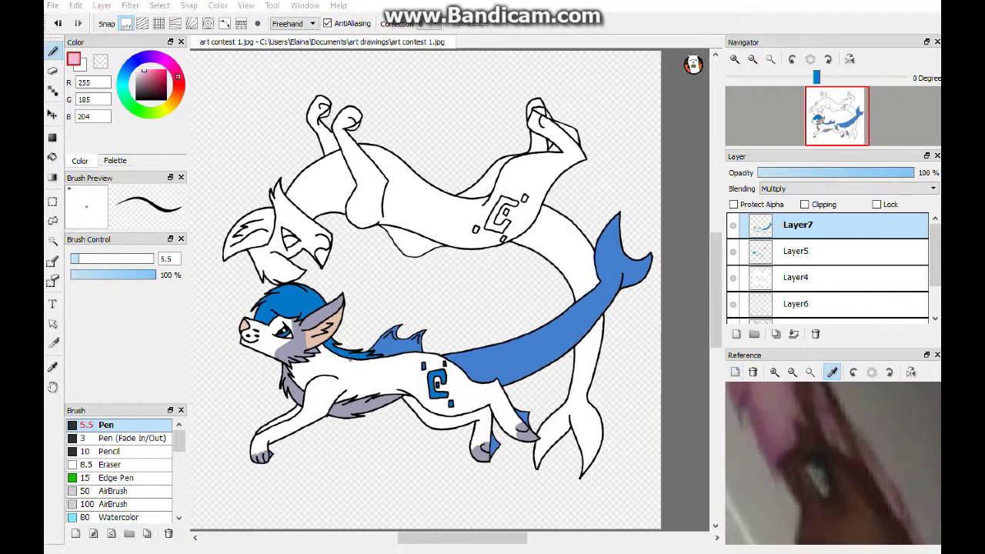
- Paint the upper creature's nose and inner ear pink (255, 185, 204) with the 5.5 px Pen
scroll(323, 323, up, 3)
drag(543, 396, 575, 384)
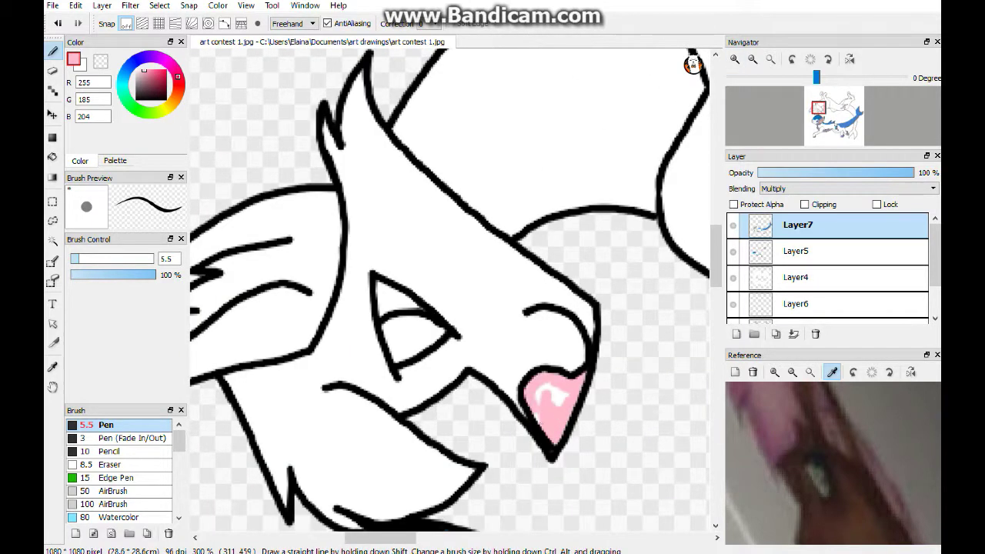
drag(528, 517, 671, 517)
drag(317, 333, 266, 362)
drag(362, 293, 288, 343)
mouse_move(430, 204)
mouse_down()
mouse_move(373, 223)
mouse_move(281, 319)
mouse_up()
mouse_move(362, 246)
mouse_down()
mouse_move(265, 347)
mouse_move(429, 206)
mouse_up()
mouse_move(471, 297)
mouse_down()
mouse_move(477, 197)
mouse_move(461, 281)
mouse_move(362, 308)
mouse_move(446, 212)
mouse_up()
drag(404, 262, 452, 265)
mouse_move(462, 308)
mouse_down()
mouse_move(369, 307)
mouse_move(447, 308)
mouse_up()
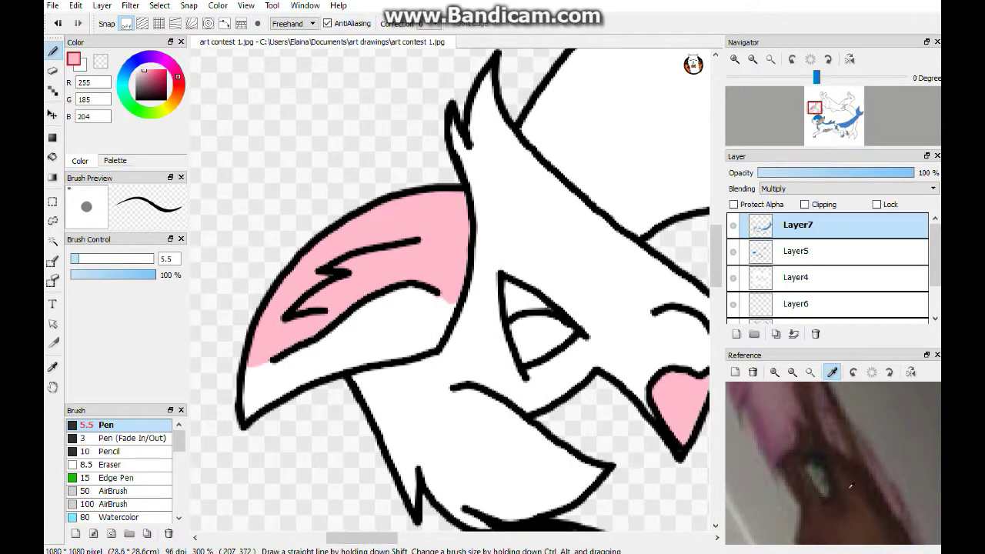
mouse_move(377, 316)
mouse_down()
mouse_move(300, 350)
mouse_move(243, 407)
mouse_move(315, 370)
mouse_up()
key(ctrl+z)
key(ctrl+z)
- Sample brown (100, 64, 55) from the reference photo and paint the upper creature's outer ear and the area around its eye
click(859, 460)
mouse_move(381, 327)
mouse_down()
mouse_move(261, 378)
mouse_move(407, 346)
mouse_move(443, 296)
mouse_move(420, 298)
mouse_move(369, 338)
mouse_up()
drag(266, 338, 254, 358)
drag(462, 308, 400, 208)
mouse_move(377, 268)
mouse_down()
mouse_move(463, 304)
mouse_move(531, 261)
mouse_up()
mouse_move(458, 294)
mouse_down()
mouse_move(529, 237)
mouse_move(431, 219)
mouse_move(408, 162)
mouse_up()
drag(412, 207, 435, 260)
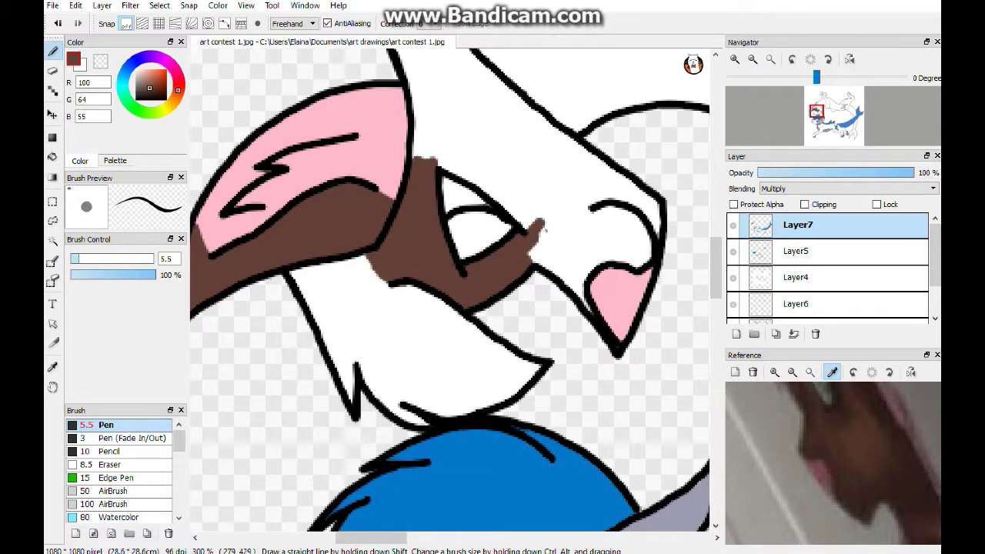
- Paint the upper creature's muzzle brown around the pink nose, from the mouth line up to the bridge
drag(546, 230, 547, 262)
drag(597, 154, 527, 228)
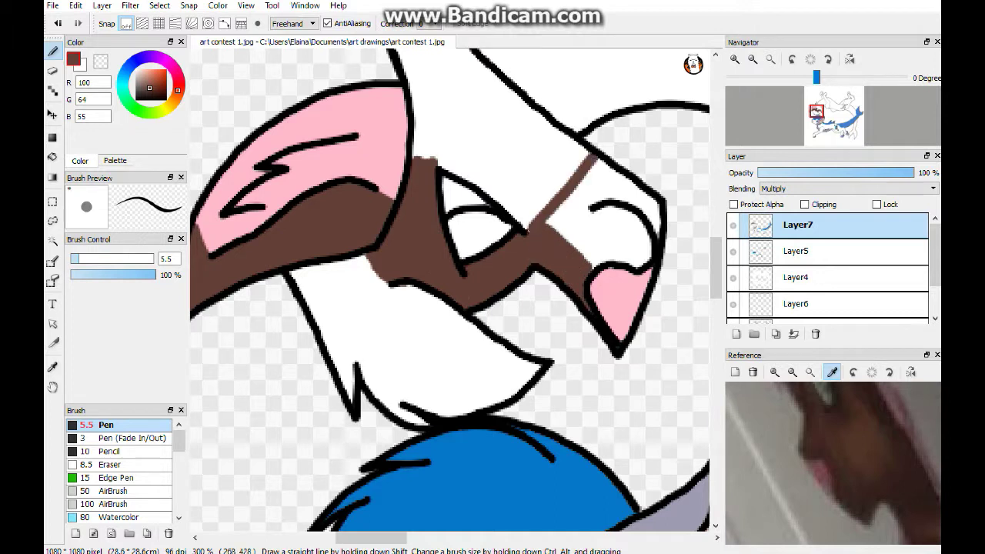
mouse_move(639, 262)
mouse_down()
mouse_move(554, 223)
mouse_move(647, 231)
mouse_move(593, 215)
mouse_up()
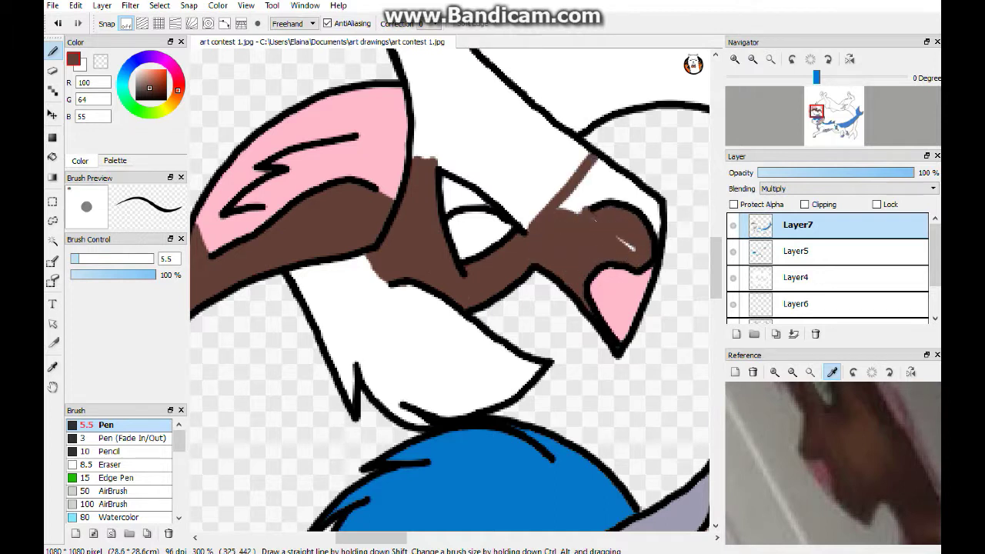
drag(646, 176, 566, 206)
drag(638, 207, 581, 191)
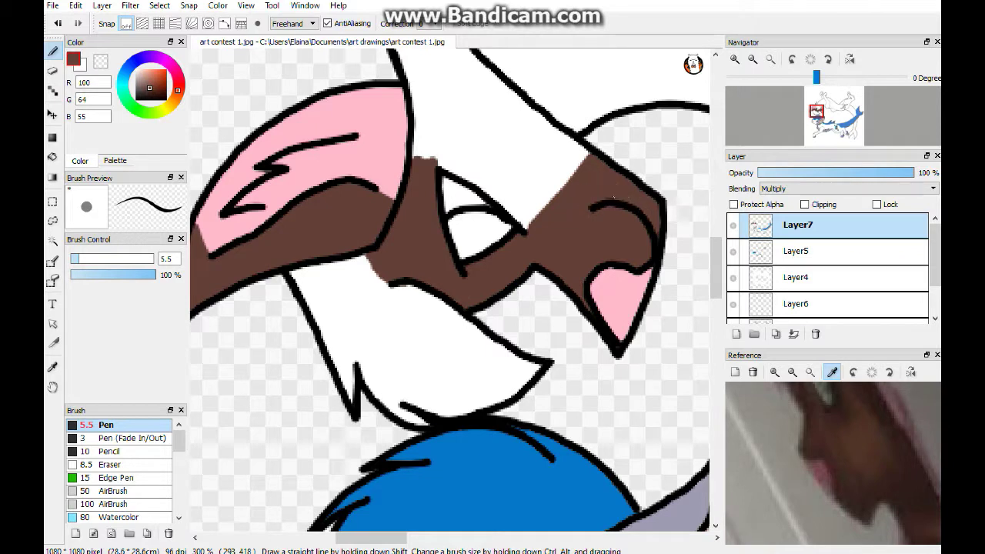
- Fill the upper creature's forehead and head tuft brown and paint over the light seams around the filled area
click(52, 157)
click(522, 158)
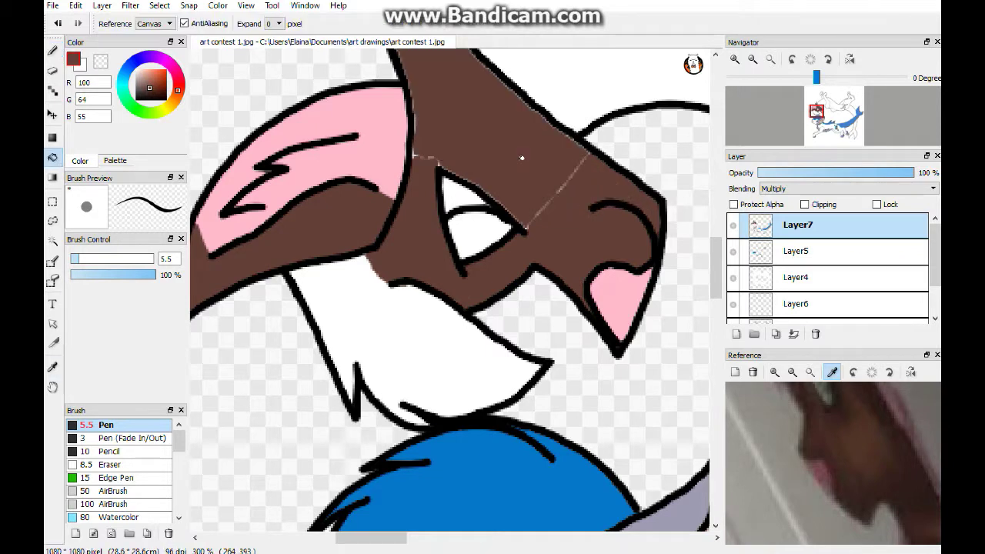
key(b)
drag(414, 153, 447, 163)
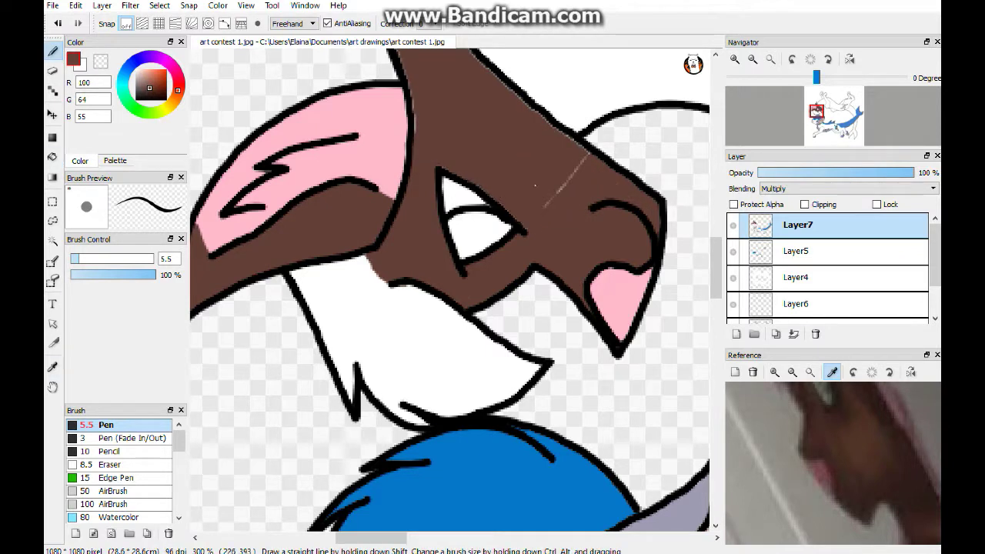
scroll(450, 288, up, 3)
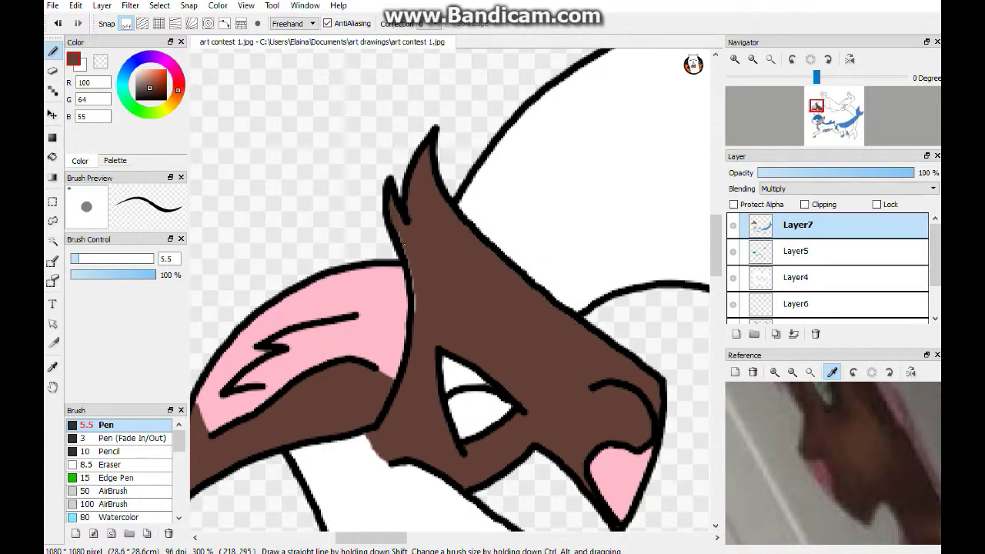
- Fill the upper creature's body and legs with the same brown
scroll(413, 290, right, 5)
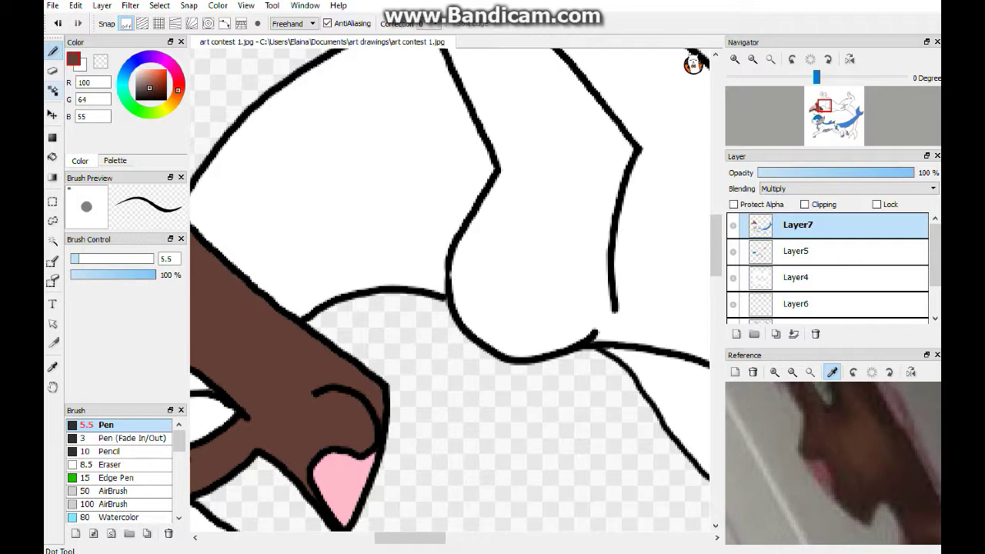
click(53, 157)
click(324, 177)
mouse_move(400, 537)
mouse_down()
mouse_move(462, 537)
mouse_move(450, 548)
mouse_move(381, 548)
mouse_up()
scroll(326, 306, down, 1)
key(b)
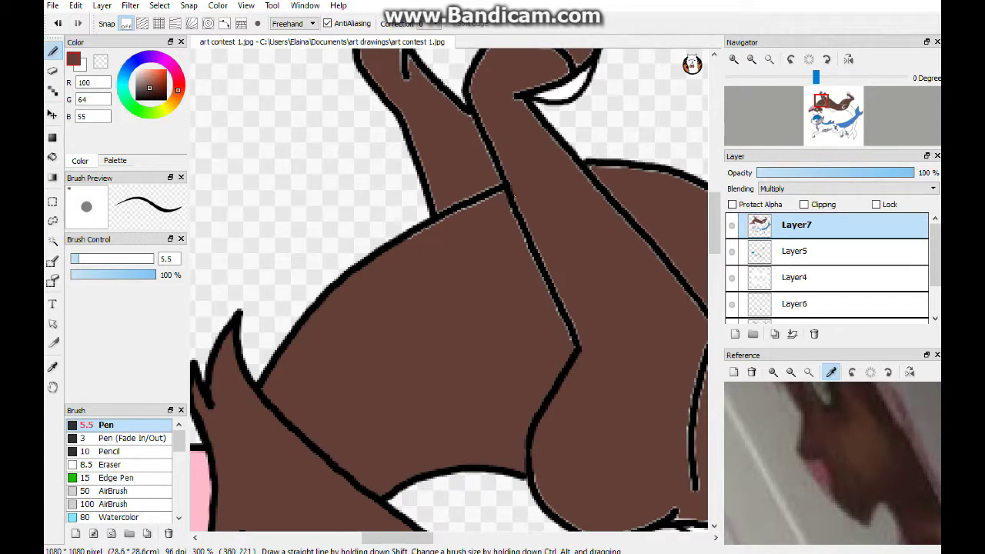
- Paint over the light seams inside the upper creature's foreleg and back outlines with the same brown
scroll(473, 333, up, 5)
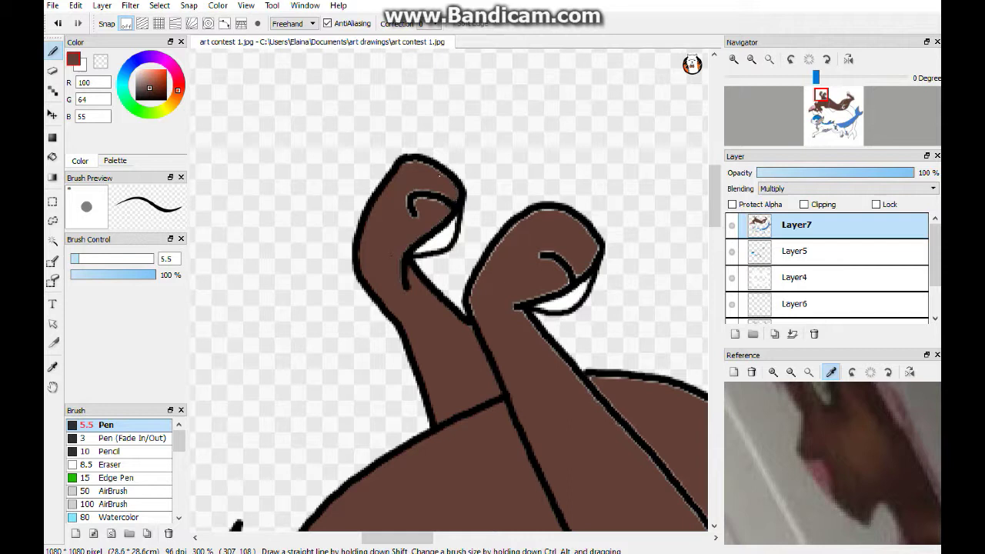
scroll(439, 175, right, 3)
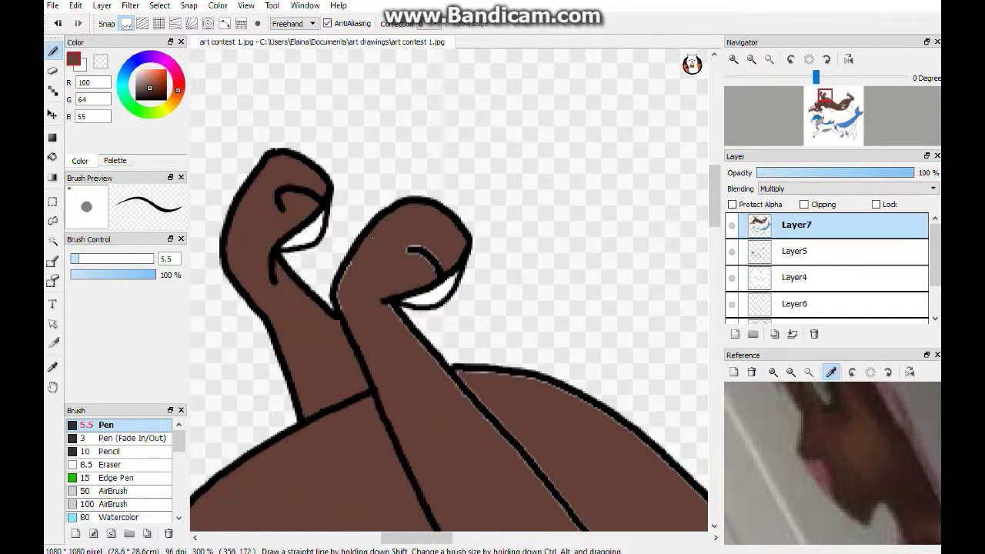
scroll(449, 344, right, 3)
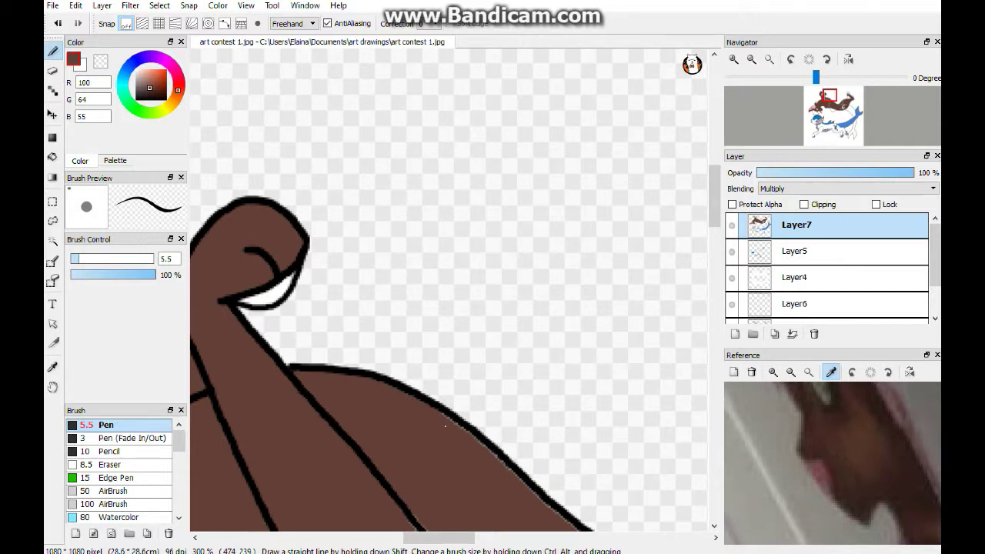
scroll(445, 425, down, 7)
drag(372, 382, 438, 394)
scroll(448, 297, right, 8)
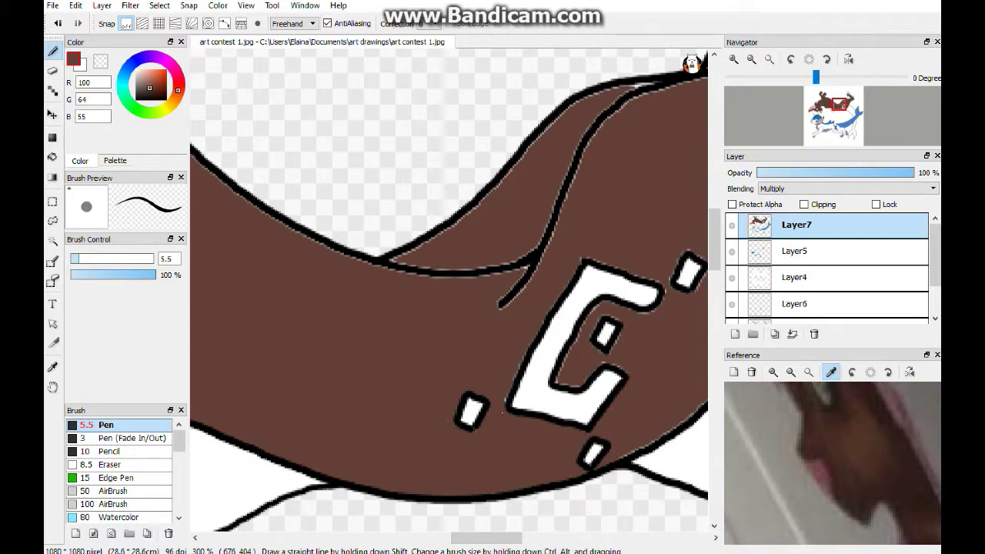
- Cover the light seams around the upper creature's thigh, rump and hip marking with brown
drag(500, 306, 613, 118)
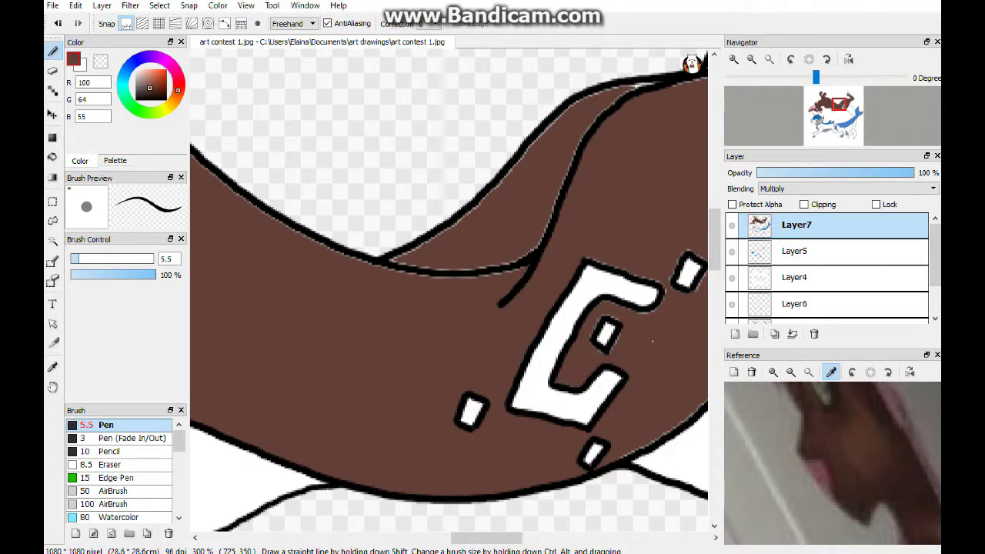
drag(663, 284, 486, 274)
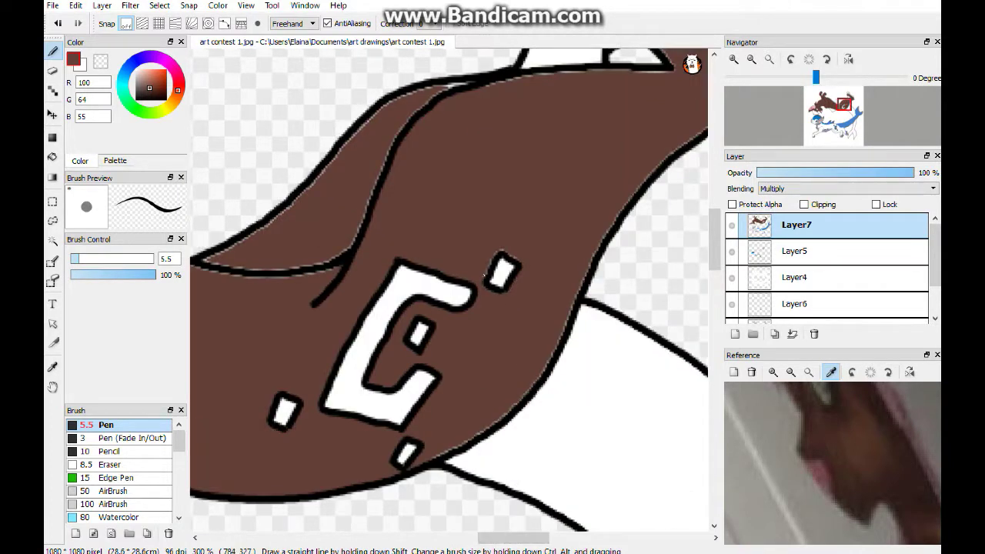
scroll(530, 391, up, 3)
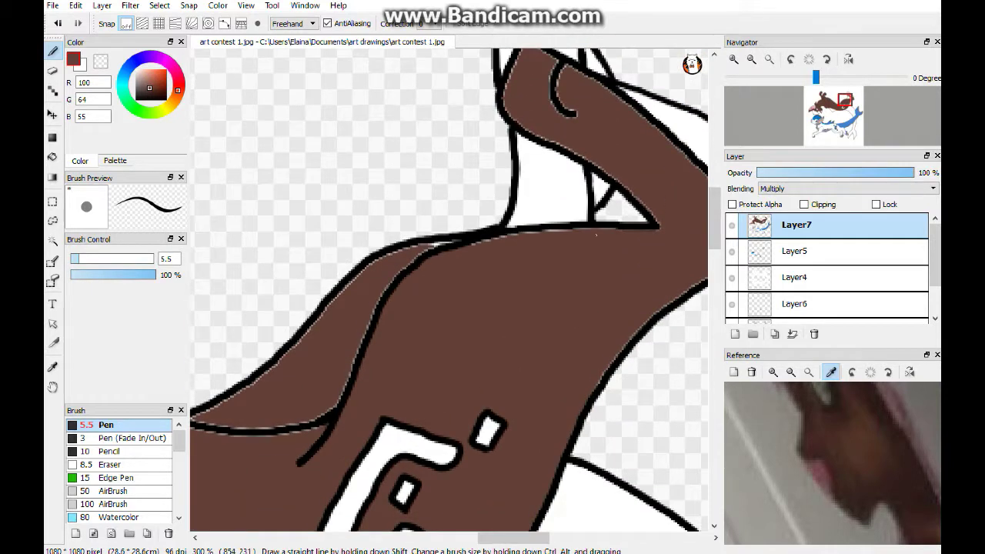
drag(336, 402, 575, 407)
drag(424, 431, 565, 419)
mouse_move(275, 359)
mouse_down()
mouse_move(338, 300)
mouse_move(392, 226)
mouse_up()
- Paint the upper creature's far hind leg and paw brown, then view the whole drawing
scroll(393, 225, right, 10)
scroll(392, 226, up, 4)
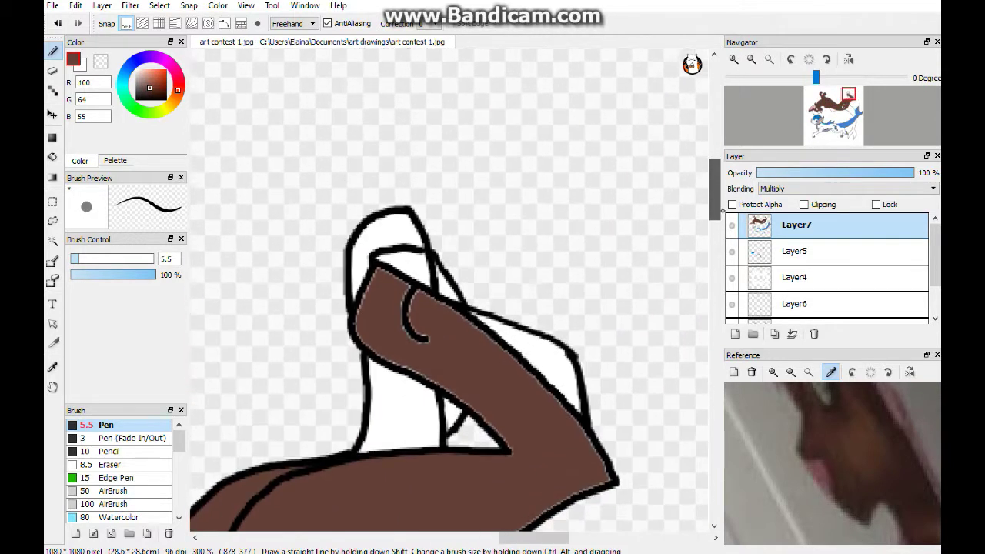
mouse_move(382, 265)
mouse_down()
mouse_move(365, 238)
mouse_move(422, 254)
mouse_up()
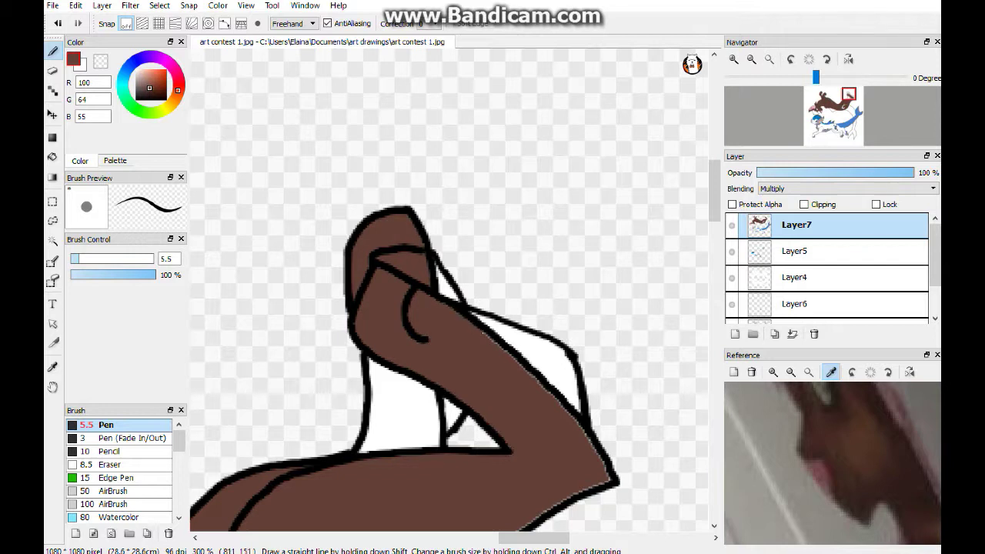
mouse_move(374, 358)
mouse_down()
mouse_move(377, 431)
mouse_move(388, 370)
mouse_move(432, 425)
mouse_move(437, 416)
mouse_up()
scroll(437, 416, down, 3)
click(769, 59)
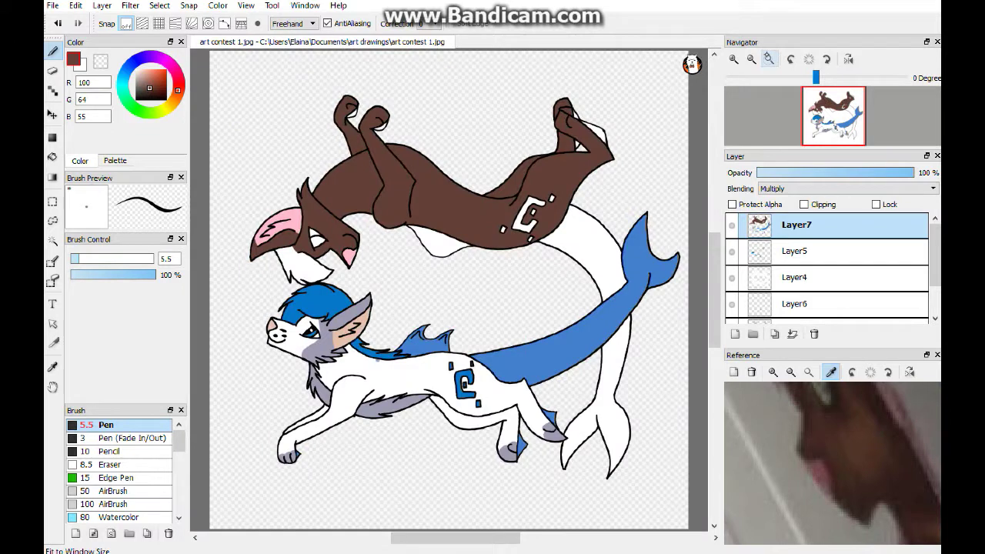
- Paint the upper creature's eye with a green (68, 178, 88) iris, a black pupil and a white highlight
click(735, 59)
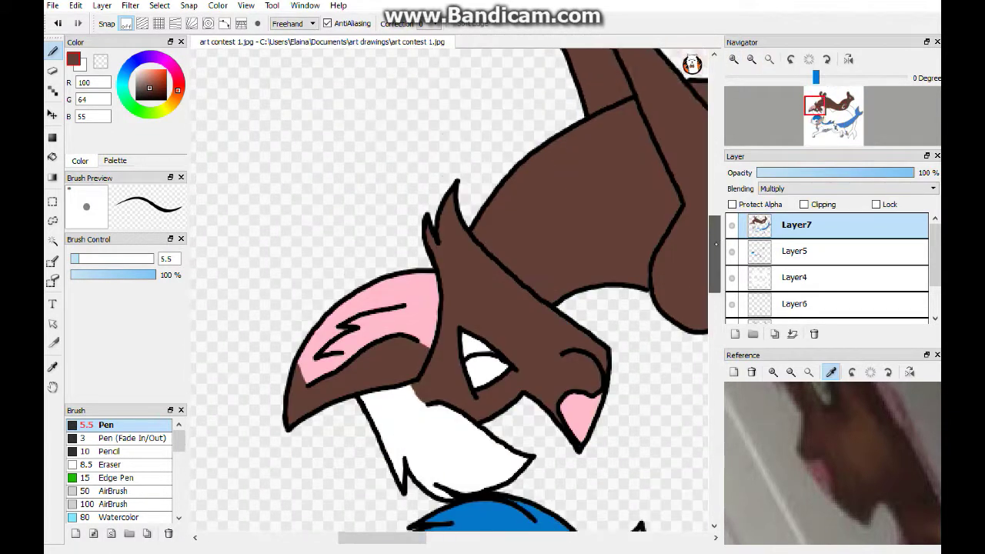
click(132, 106)
click(155, 79)
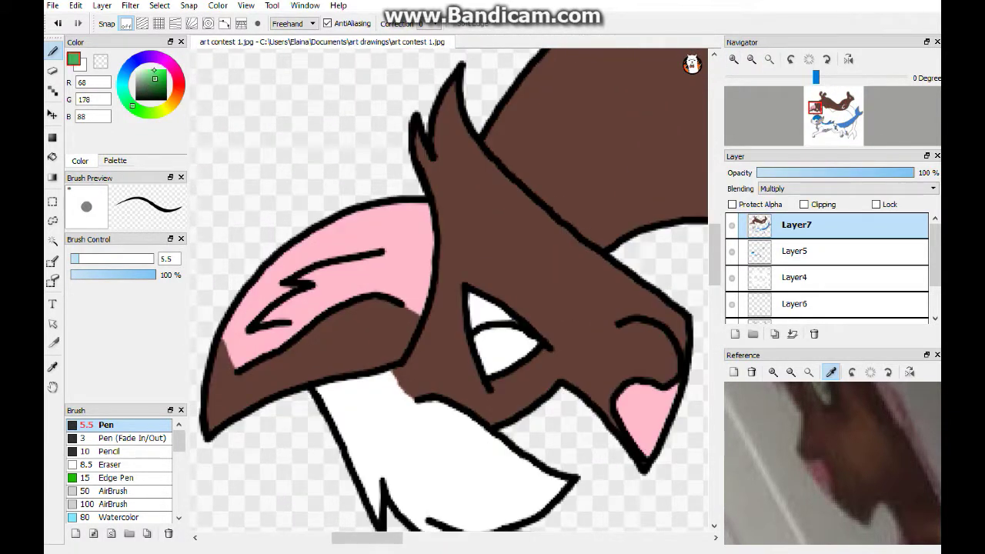
drag(481, 348, 531, 337)
alt+click(548, 348)
mouse_move(486, 361)
mouse_down()
mouse_move(524, 349)
mouse_move(501, 355)
mouse_up()
key(x)
- Sample the nose pink, deepen it to (250, 133, 163) and paint the upper creature's cheek tuft with it
alt+click(644, 400)
click(150, 70)
scroll(454, 292, down, 1)
mouse_move(334, 330)
mouse_down()
mouse_move(369, 431)
mouse_move(324, 327)
mouse_up()
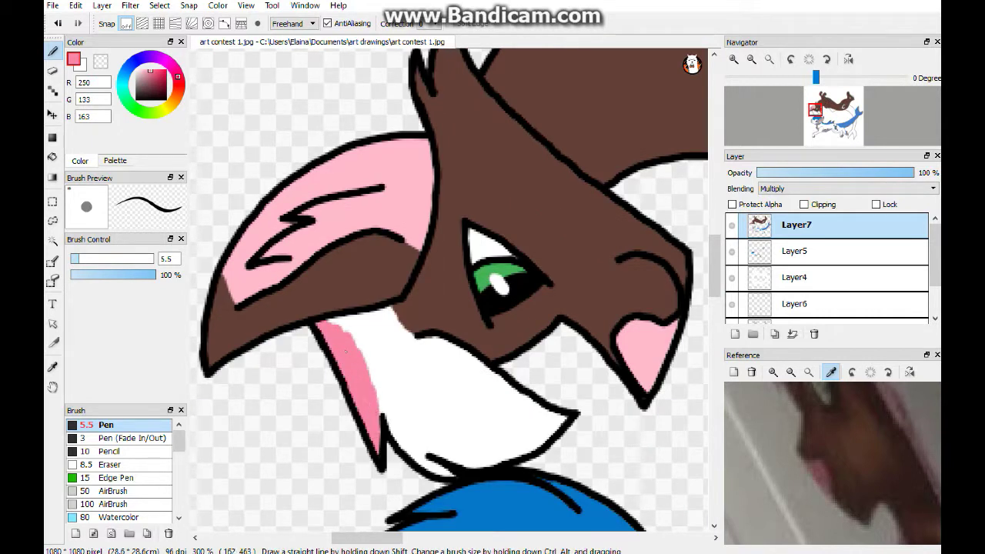
mouse_move(345, 352)
mouse_down()
mouse_move(384, 393)
mouse_move(363, 391)
mouse_move(377, 363)
mouse_move(471, 390)
mouse_move(475, 423)
mouse_move(415, 425)
mouse_move(412, 403)
mouse_move(431, 427)
mouse_up()
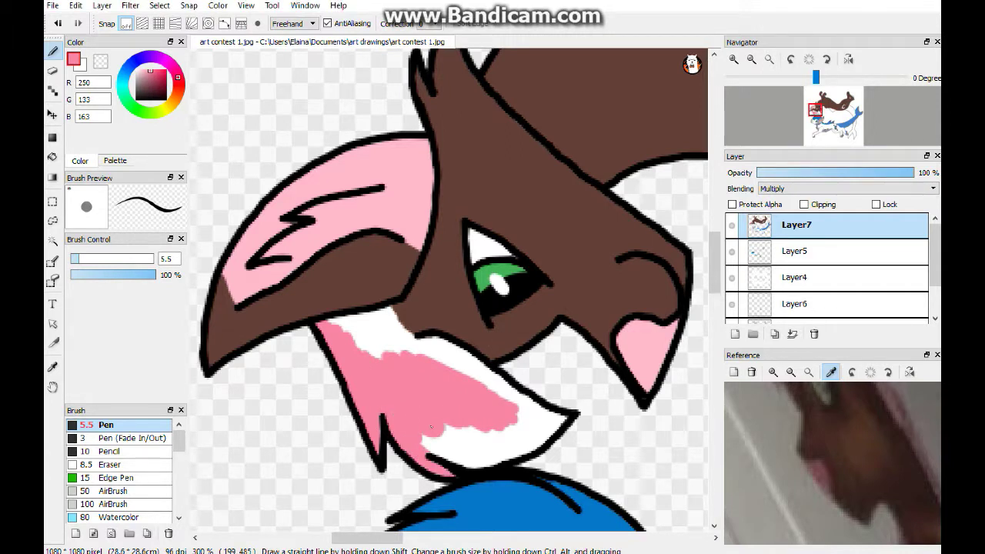
mouse_move(411, 353)
mouse_down()
mouse_move(390, 312)
mouse_move(396, 320)
mouse_move(342, 320)
mouse_move(389, 325)
mouse_up()
mouse_move(463, 368)
mouse_down()
mouse_move(537, 409)
mouse_move(494, 464)
mouse_move(422, 440)
mouse_move(454, 421)
mouse_move(441, 363)
mouse_move(541, 421)
mouse_move(505, 438)
mouse_up()
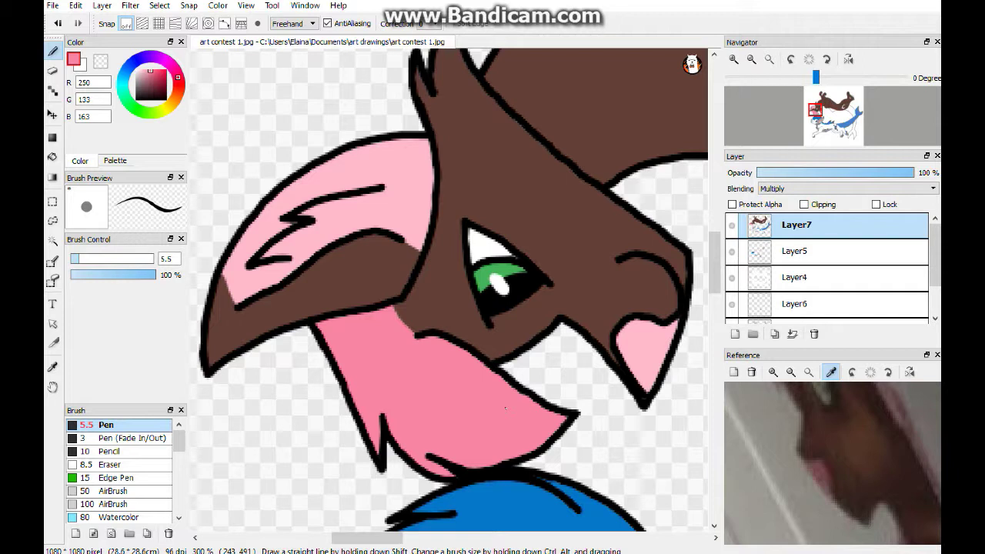
- Paint the undersides of the upper creature's front paws and its hind leg fin in the deep pink
scroll(505, 408, right, 5)
scroll(505, 408, up, 8)
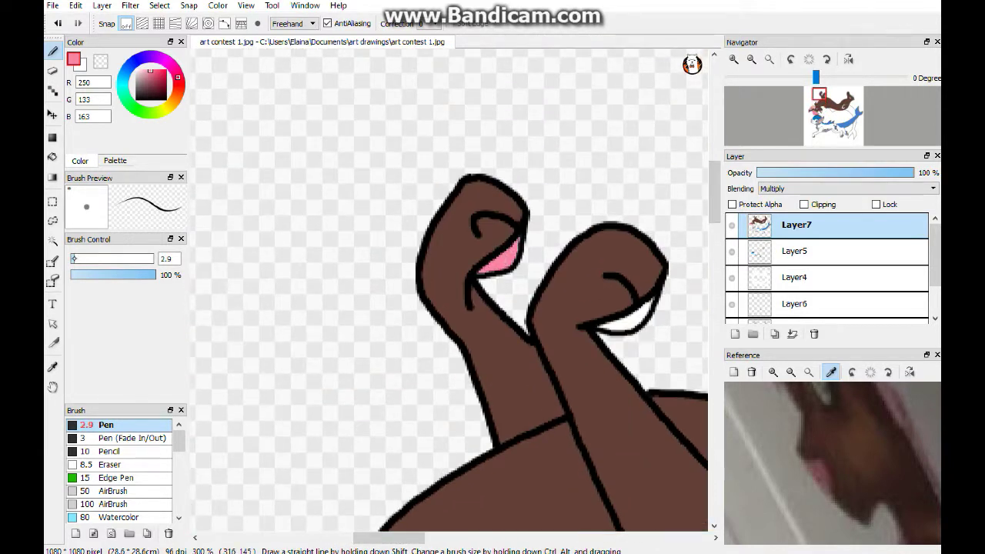
drag(622, 327, 651, 305)
scroll(497, 277, right, 10)
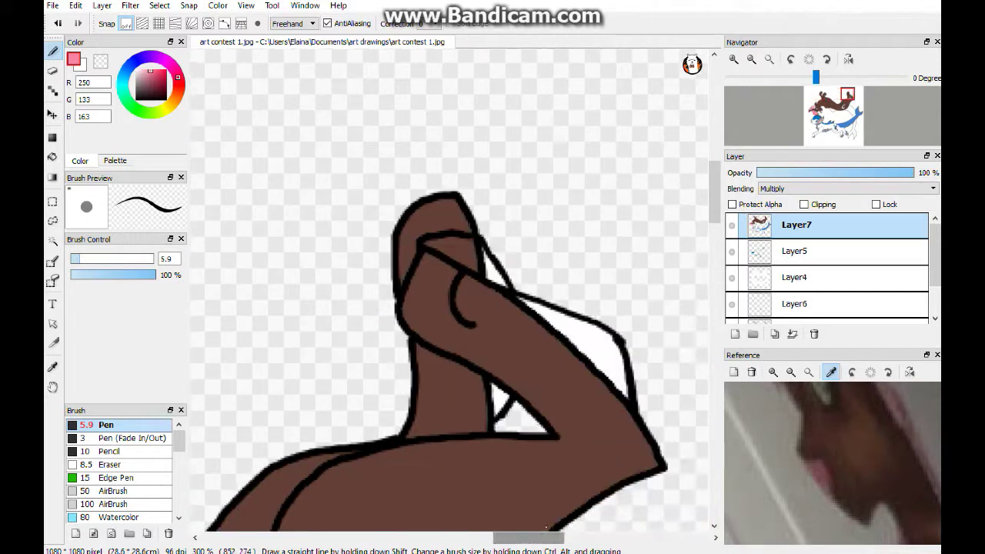
mouse_move(562, 331)
mouse_down()
mouse_move(538, 308)
mouse_move(604, 330)
mouse_move(619, 385)
mouse_move(588, 350)
mouse_up()
- Fill the upper section of the upper creature's tail pink, from the rump to the blue tail
scroll(622, 377, down, 5)
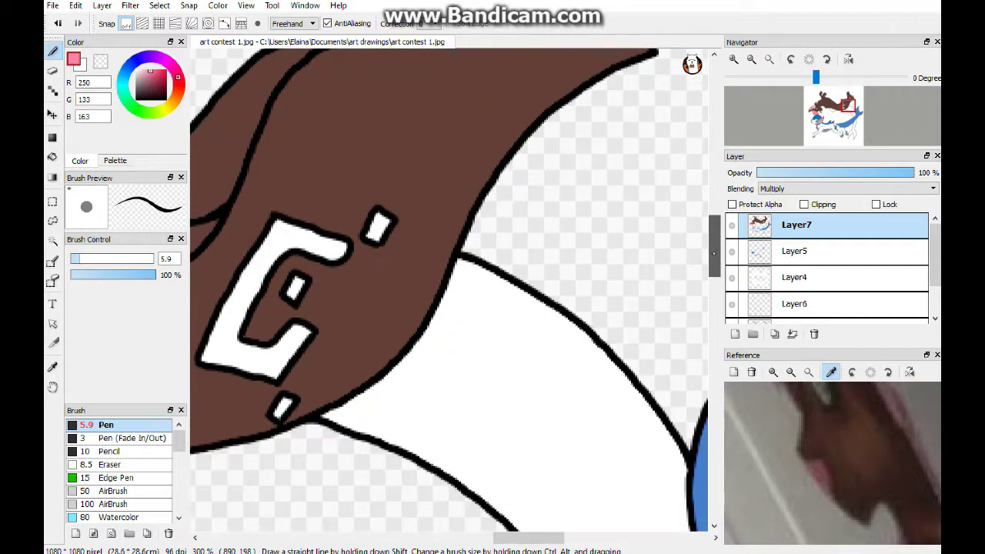
scroll(446, 292, up, 1)
mouse_move(384, 362)
mouse_down()
mouse_move(347, 416)
mouse_move(255, 420)
mouse_up()
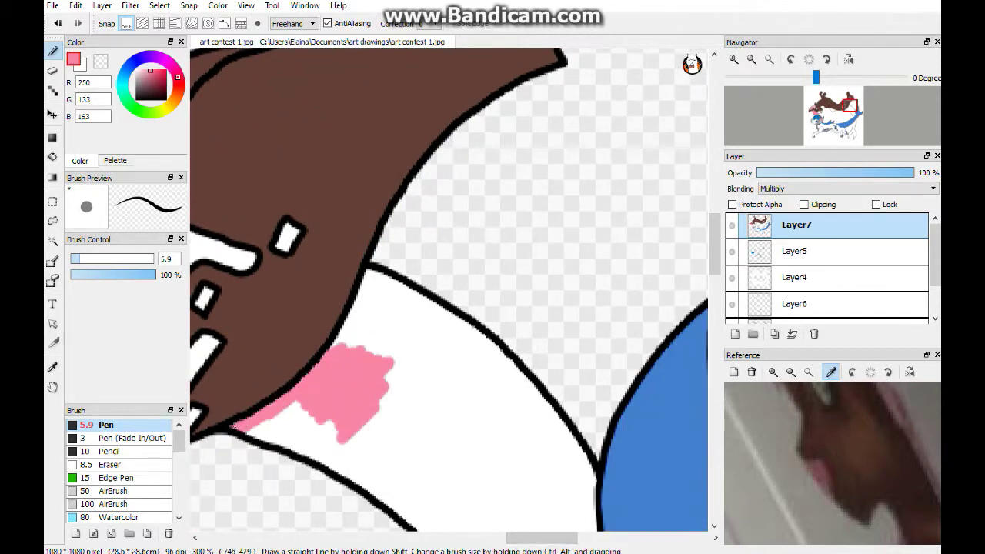
key(g)
click(402, 392)
key(b)
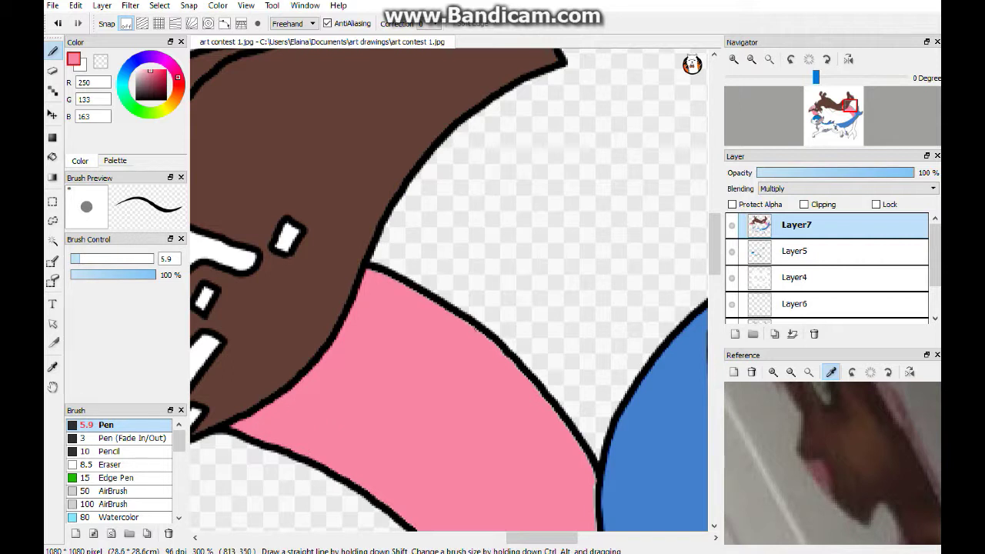
scroll(591, 467, down, 5)
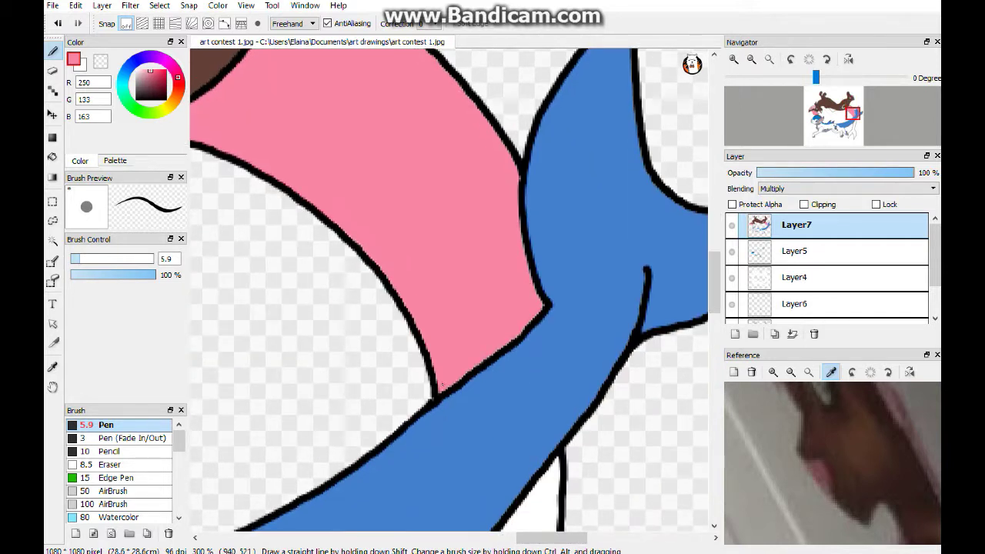
- Fill the lower section of the upper creature's tail and its fluke with the same pink
scroll(449, 290, down, 5)
key(g)
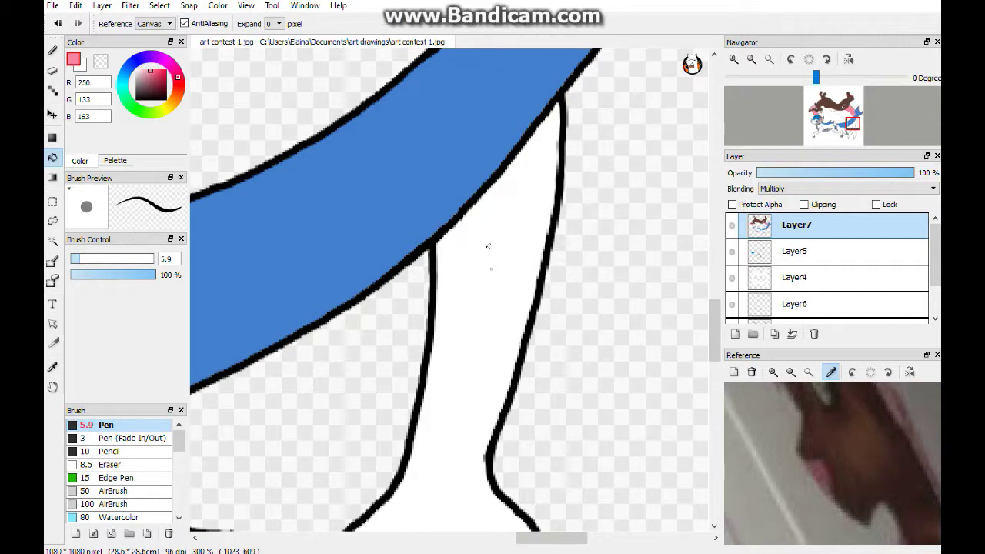
click(492, 307)
key(b)
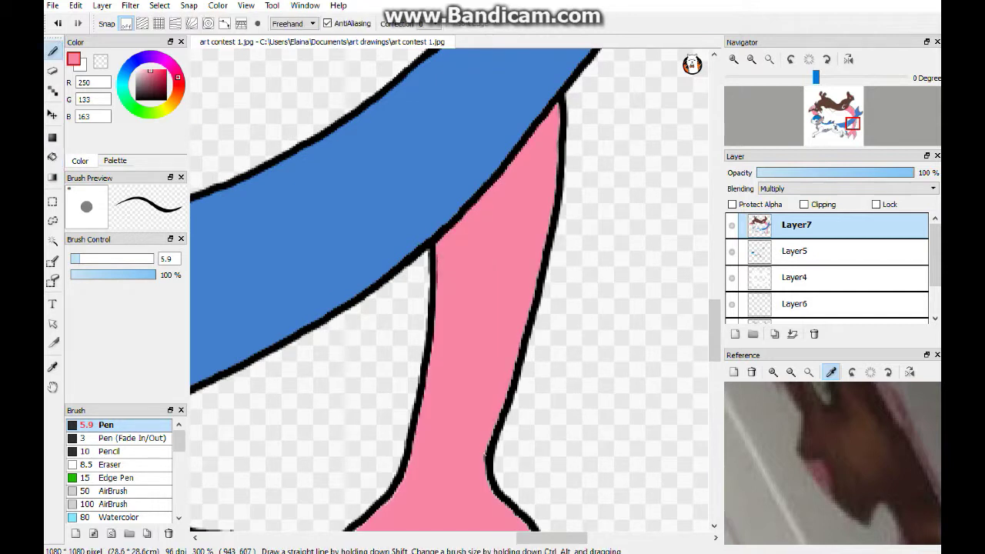
scroll(423, 422, down, 5)
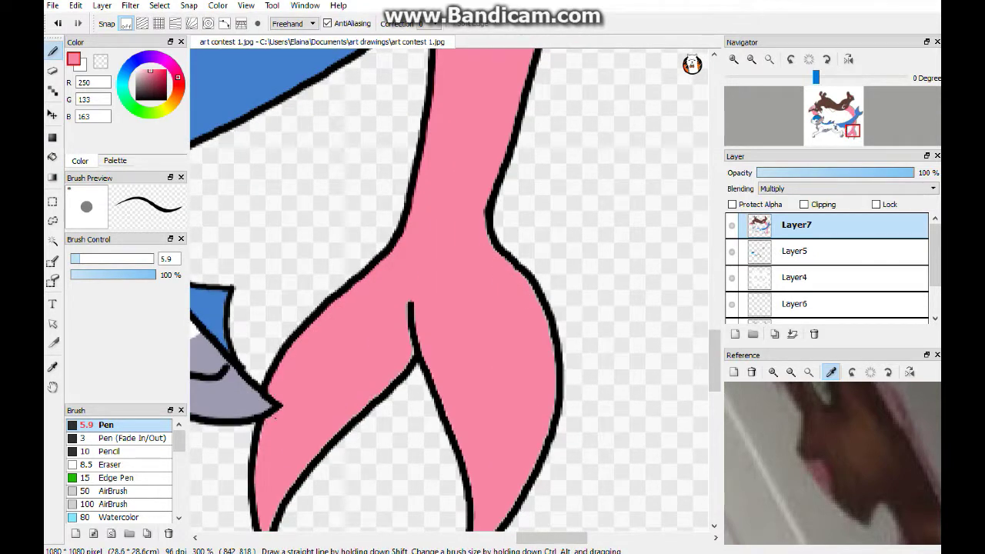
scroll(406, 339, down, 2)
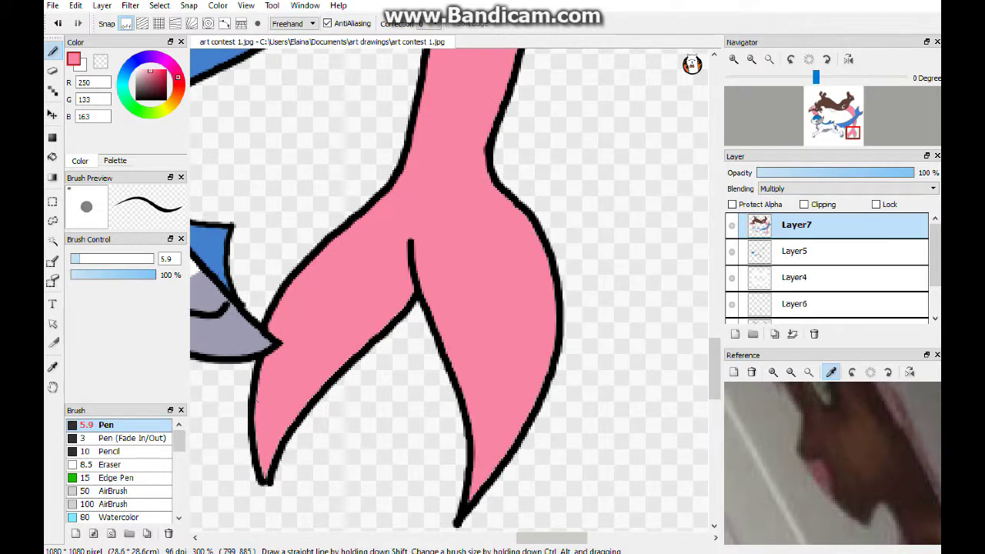
scroll(448, 290, down, 5)
- Fill the fin beneath the upper creature's belly pink and paint over the remaining white gaps
scroll(449, 290, up, 5)
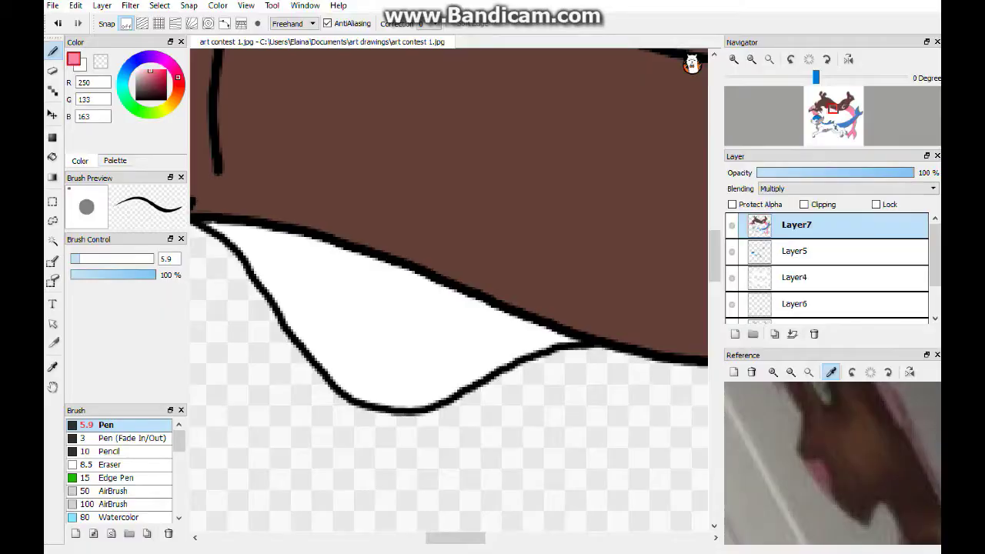
mouse_move(416, 308)
mouse_down()
mouse_move(339, 269)
mouse_move(477, 308)
mouse_move(531, 350)
mouse_move(502, 362)
mouse_up()
key(g)
click(400, 370)
key(b)
drag(331, 296, 385, 319)
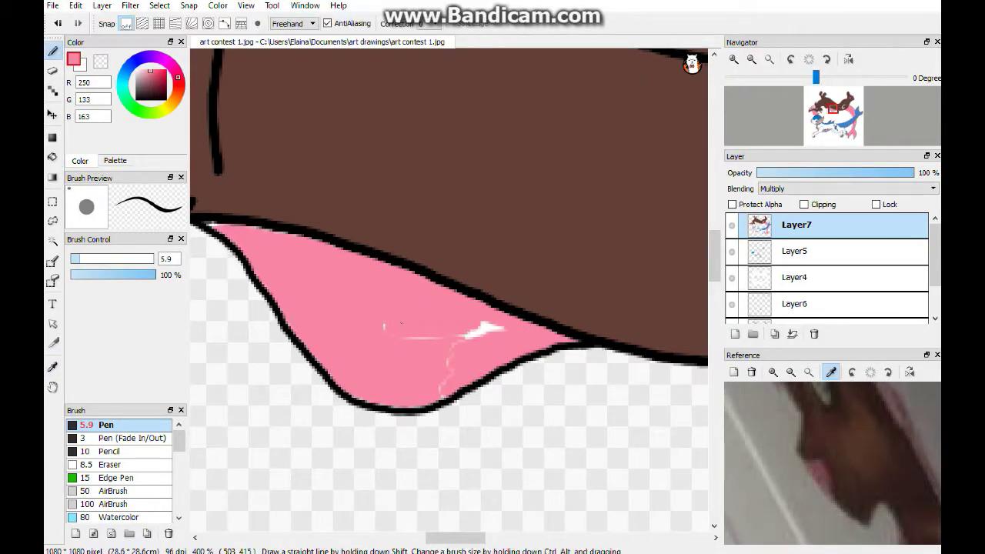
drag(504, 327, 441, 395)
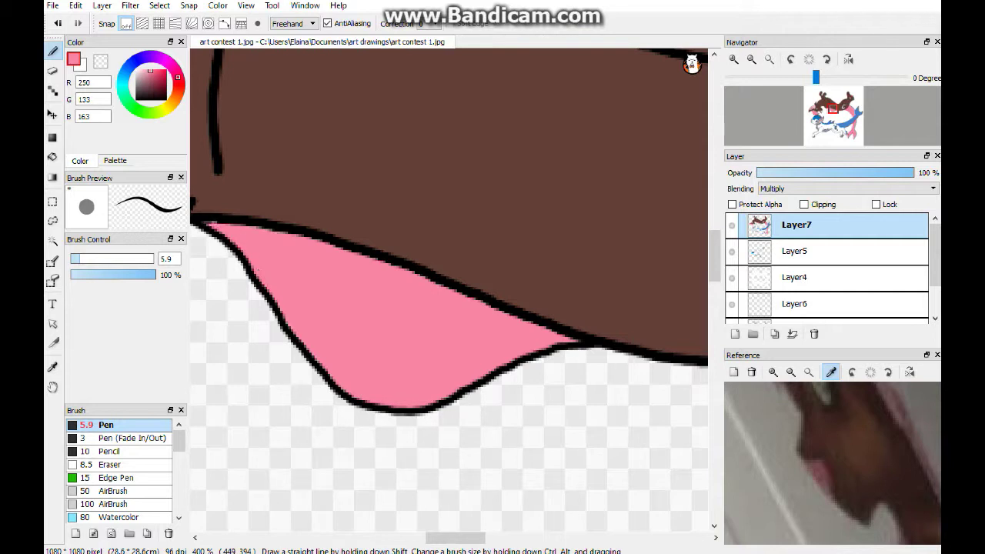
- Sample the eye's green and paint the upper creature's hip emblem and its surrounding small marks with it
scroll(448, 290, down, 5)
scroll(449, 290, up, 5)
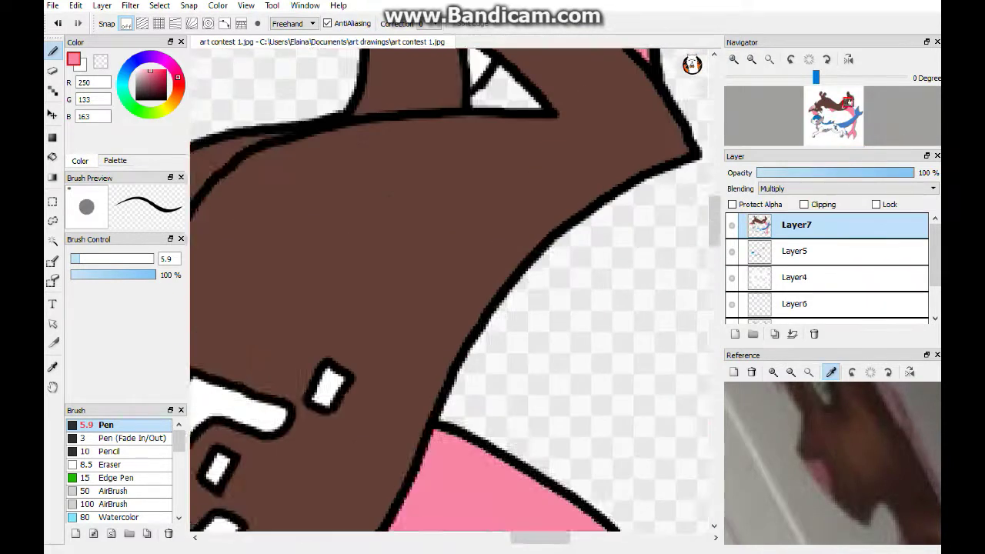
scroll(449, 290, down, 3)
alt+click(451, 341)
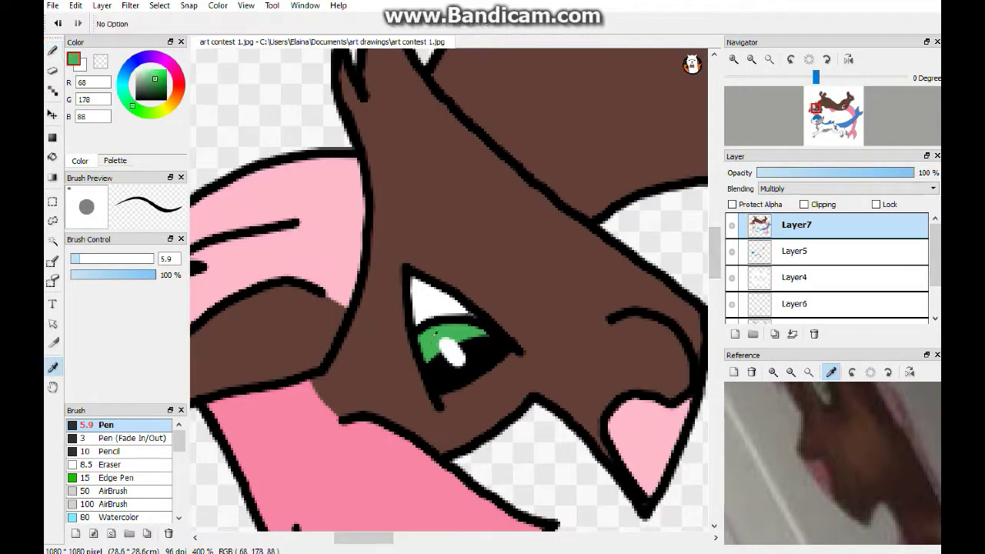
scroll(448, 290, down, 3)
drag(286, 286, 304, 265)
drag(448, 340, 464, 322)
drag(431, 132, 361, 265)
mouse_move(377, 223)
mouse_down()
mouse_move(454, 289)
mouse_move(466, 227)
mouse_move(408, 265)
mouse_up()
mouse_move(434, 130)
mouse_down()
mouse_move(462, 97)
mouse_move(535, 120)
mouse_move(474, 113)
mouse_up()
drag(592, 77, 579, 104)
drag(481, 162, 466, 183)
click(769, 59)
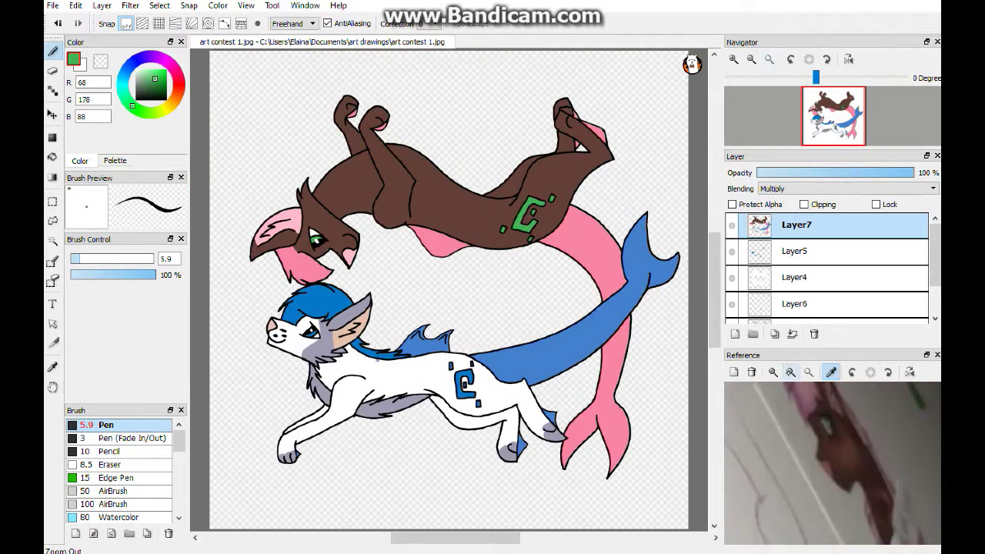
- Draw a jagged black mane along the upper creature's back on Layer5 with a size 2.5 pen, following the reference
click(878, 475)
scroll(449, 288, up, 3)
click(819, 98)
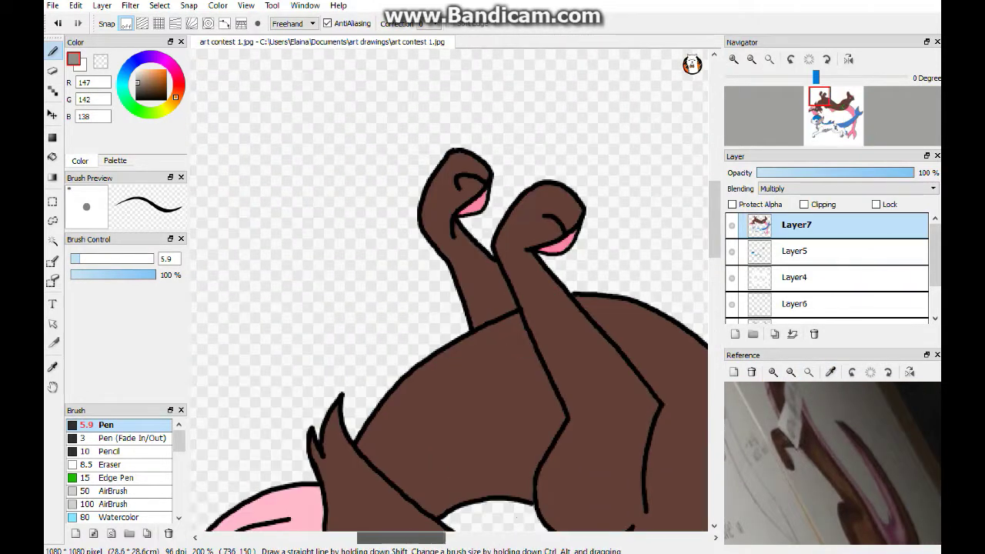
click(797, 251)
click(142, 100)
click(72, 258)
mouse_move(358, 437)
mouse_down()
mouse_move(490, 301)
mouse_move(671, 281)
mouse_move(478, 181)
mouse_move(563, 265)
mouse_up()
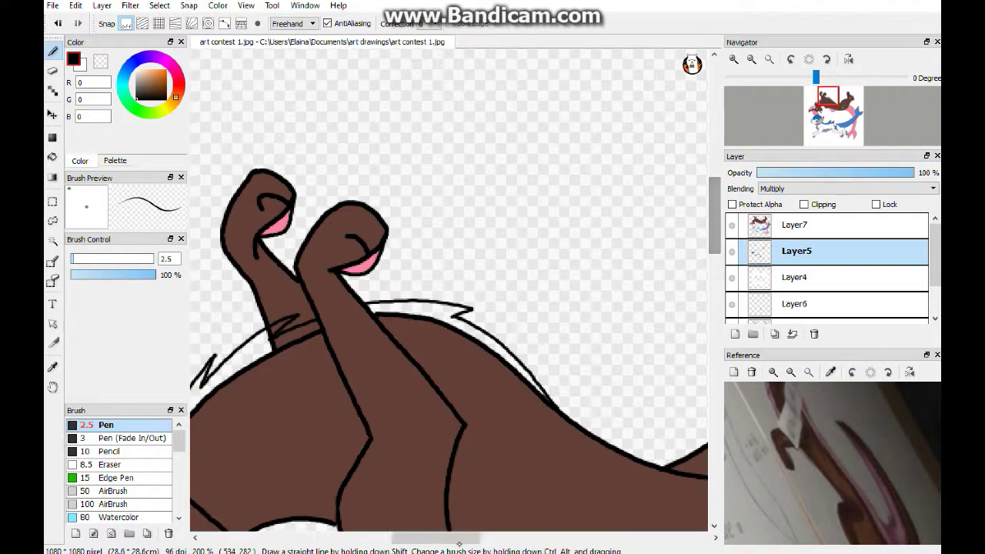
- Erase the raised front leg's outline where it crosses the upper creature's mane on Layer3
scroll(449, 289, up, 2)
key(e)
key(x)
key(n)
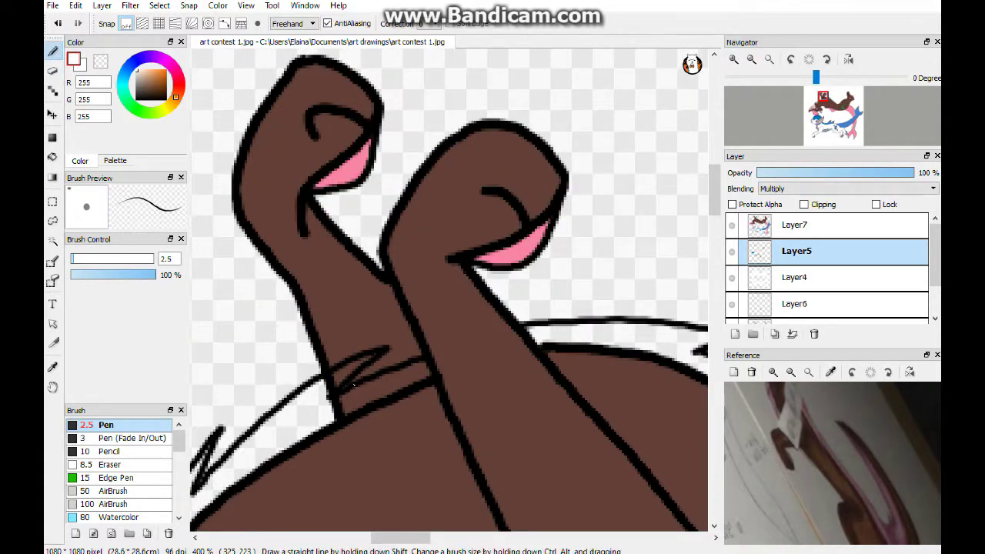
click(818, 219)
scroll(850, 245, down, 2)
click(831, 284)
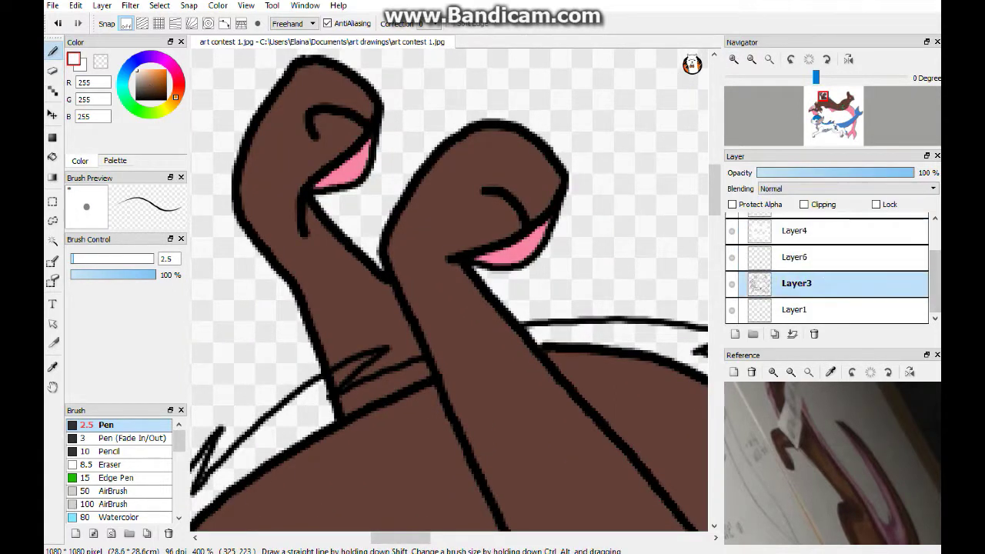
key(e)
scroll(854, 246, up, 2)
- Erase the brown leg colour inside the front section of the upper creature's mane on Layer7
click(863, 220)
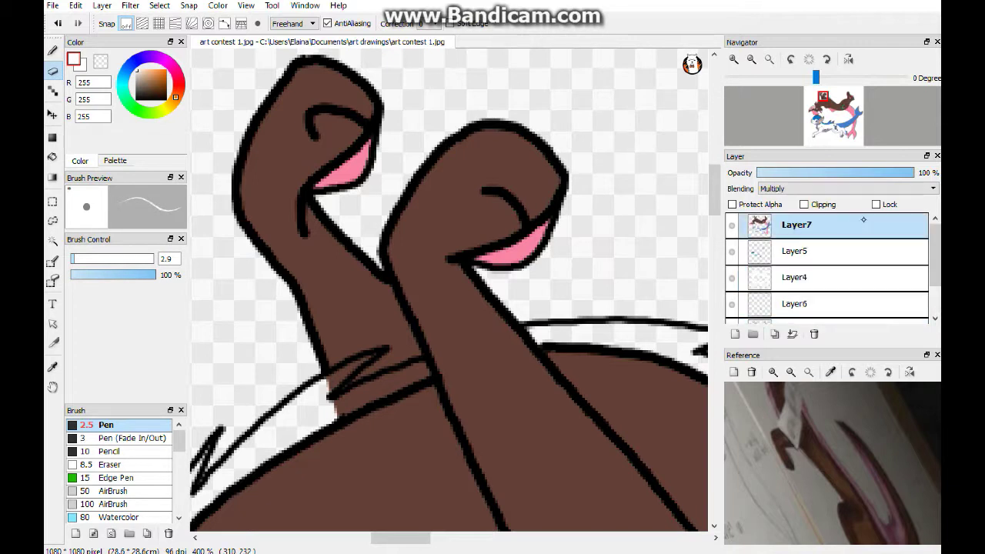
mouse_move(339, 377)
mouse_down()
mouse_move(370, 359)
mouse_move(416, 365)
mouse_move(343, 407)
mouse_move(423, 375)
mouse_up()
scroll(449, 290, down, 3)
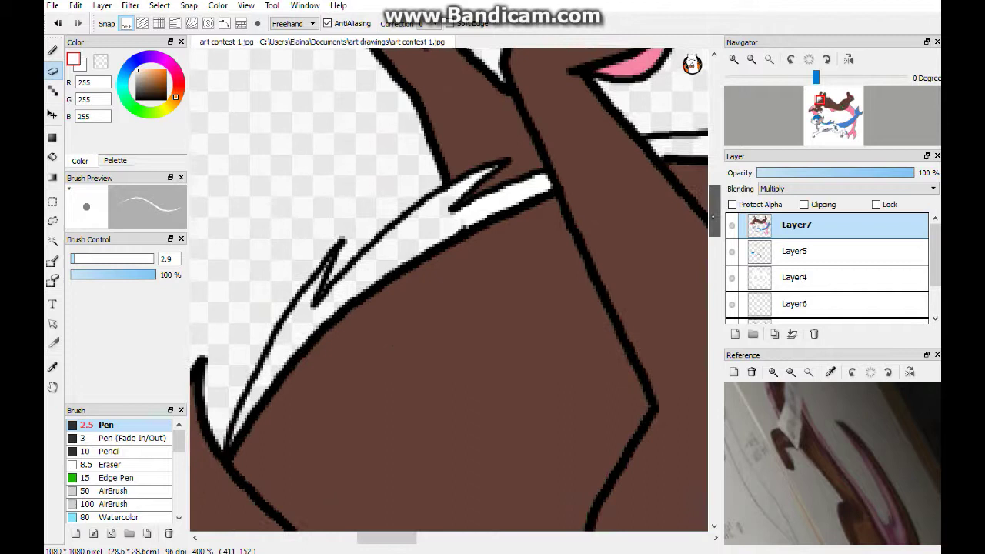
- Fill the front section of the upper creature's mane with pink (RGB 250, 133, 163) on Layer7, enlarging the pen to 3.3
key(b)
scroll(449, 290, down, 1)
mouse_move(377, 296)
mouse_down()
mouse_move(315, 343)
mouse_move(240, 454)
mouse_move(281, 404)
mouse_up()
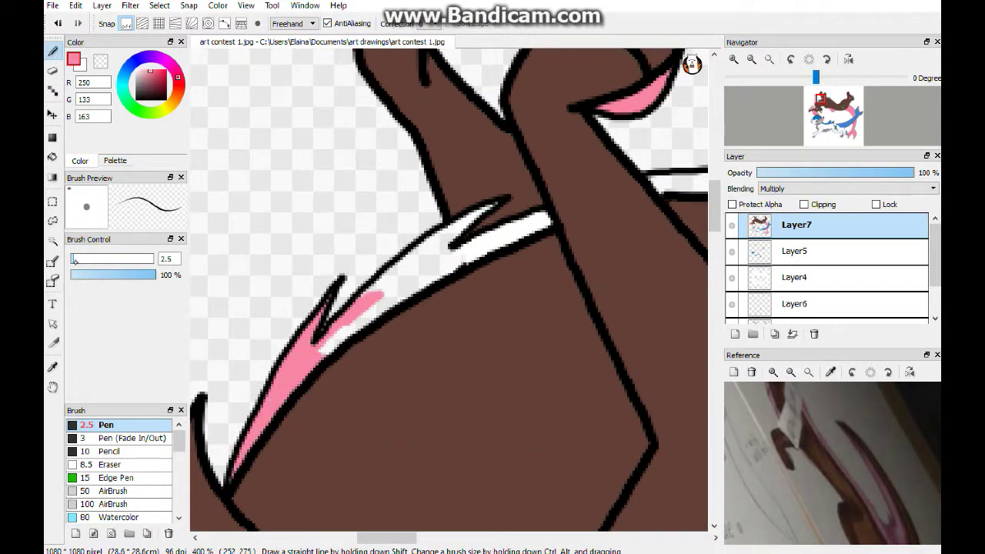
mouse_move(327, 346)
mouse_down()
mouse_move(477, 251)
mouse_move(447, 246)
mouse_move(361, 296)
mouse_move(416, 270)
mouse_up()
scroll(416, 270, right, 2)
drag(350, 246, 423, 229)
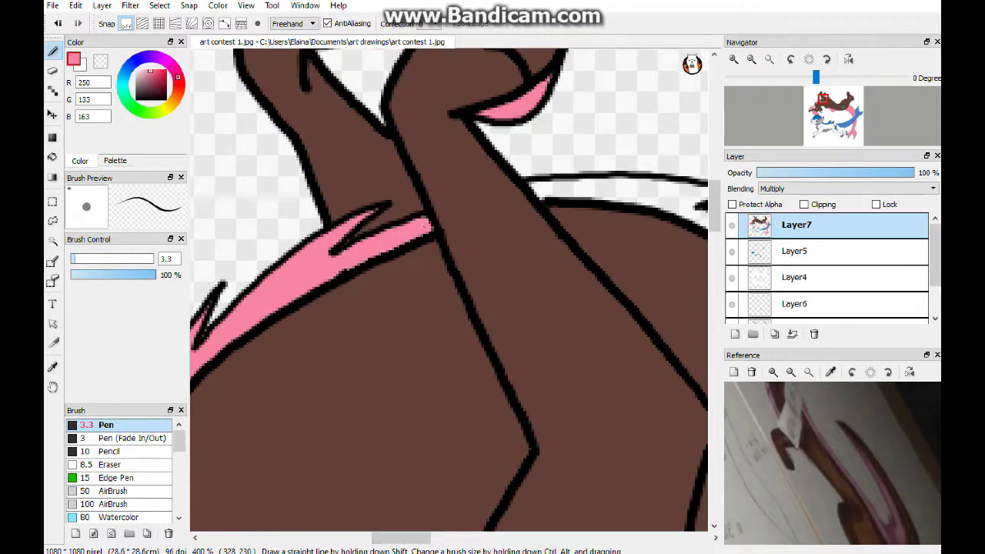
click(796, 321)
key(e)
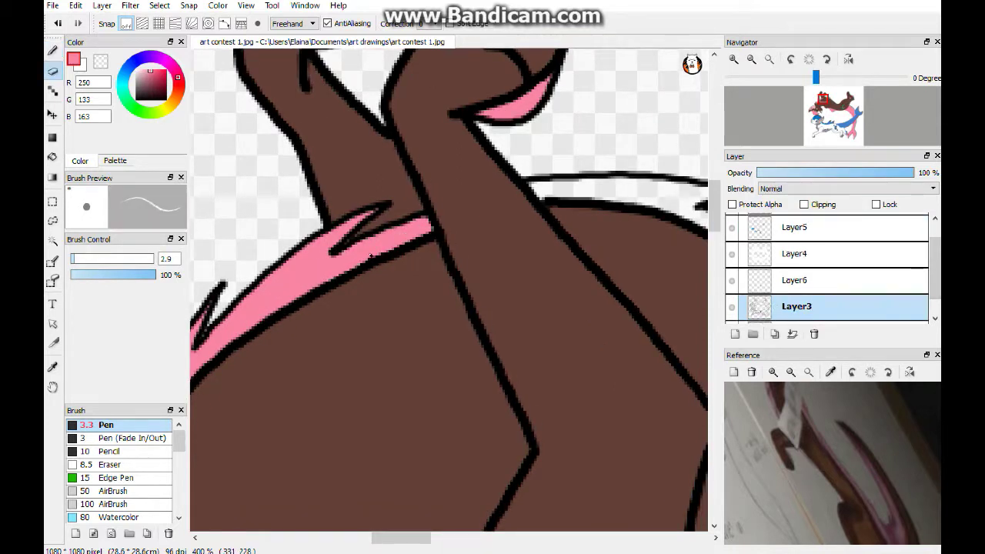
scroll(828, 270, up, 1)
scroll(362, 192, right, 3)
key(b)
mouse_move(408, 193)
mouse_down()
mouse_move(364, 195)
mouse_move(387, 197)
mouse_up()
key(ctrl+z)
- Fill the mane section behind the upper creature's raised front legs with the same pink on Layer7
click(797, 224)
mouse_move(494, 185)
mouse_down()
mouse_move(517, 190)
mouse_move(339, 189)
mouse_move(473, 202)
mouse_move(581, 263)
mouse_up()
mouse_move(508, 224)
mouse_down()
mouse_move(677, 358)
mouse_move(633, 300)
mouse_up()
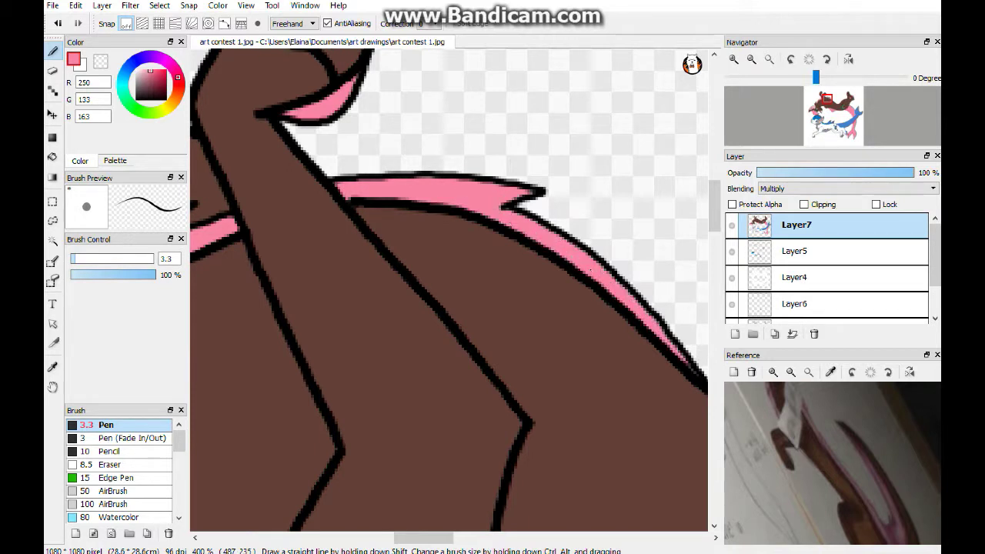
click(770, 60)
scroll(471, 404, up, 5)
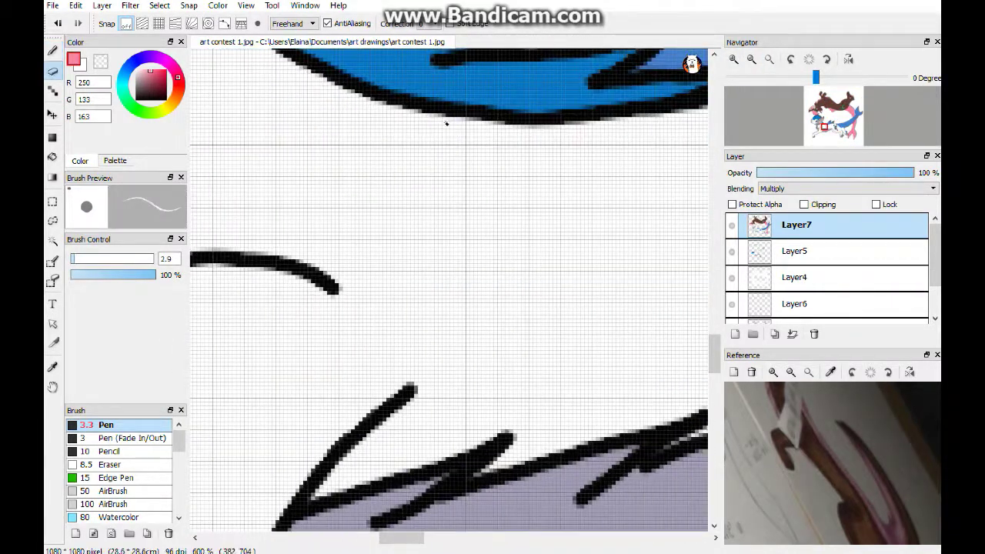
click(770, 60)
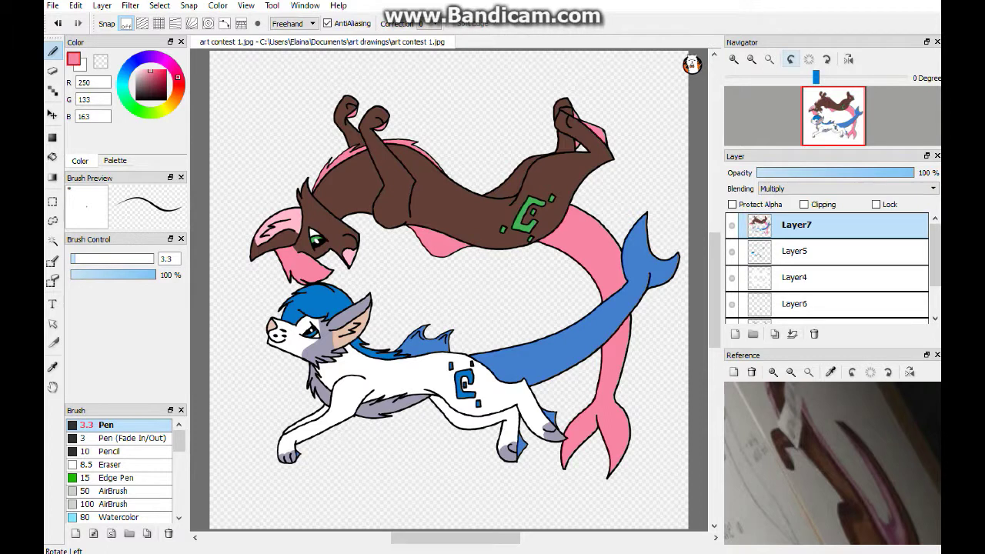